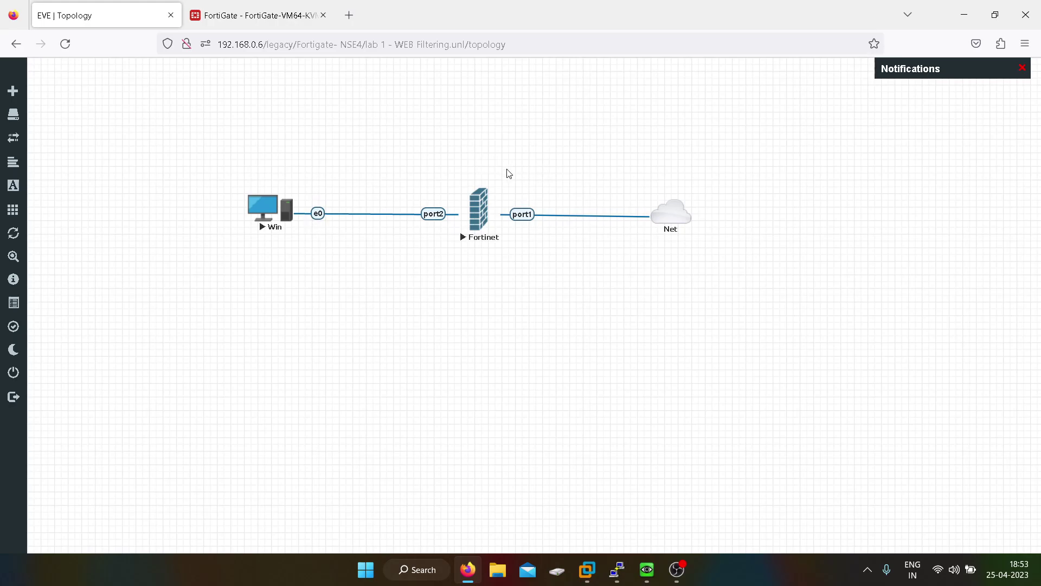
- Open port2's settings from the Network > Interfaces list
{"action": "left_click", "coordinate": [252, 16]}
{"action": "left_click", "coordinate": [78, 123]}
{"action": "left_click", "coordinate": [72, 139]}
{"action": "key", "text": "ctrl+Tab"}
{"action": "key", "text": "ctrl+Tab"}
{"action": "left_click", "coordinate": [235, 398]}
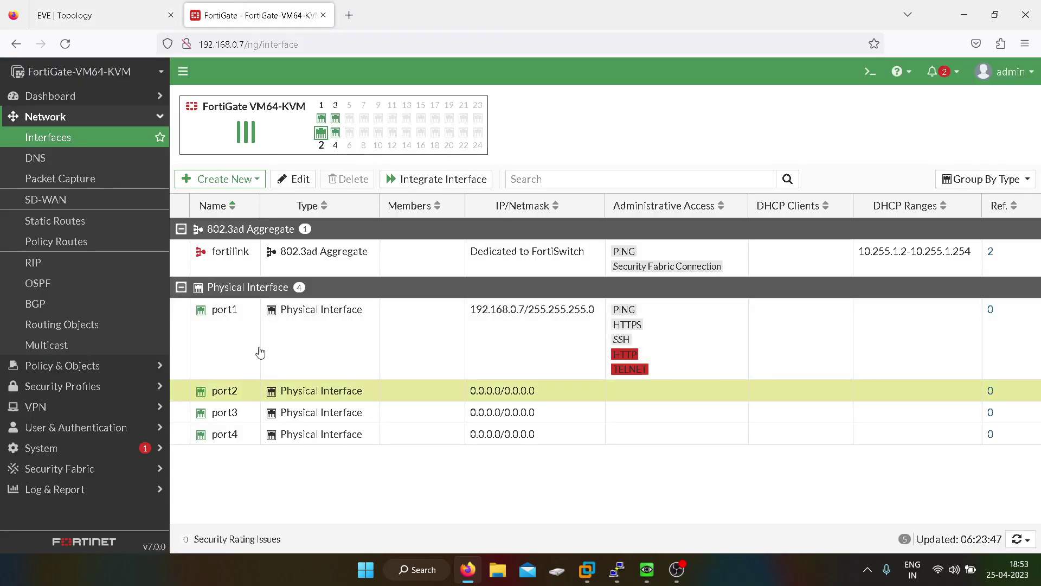
{"action": "left_click", "coordinate": [293, 179]}
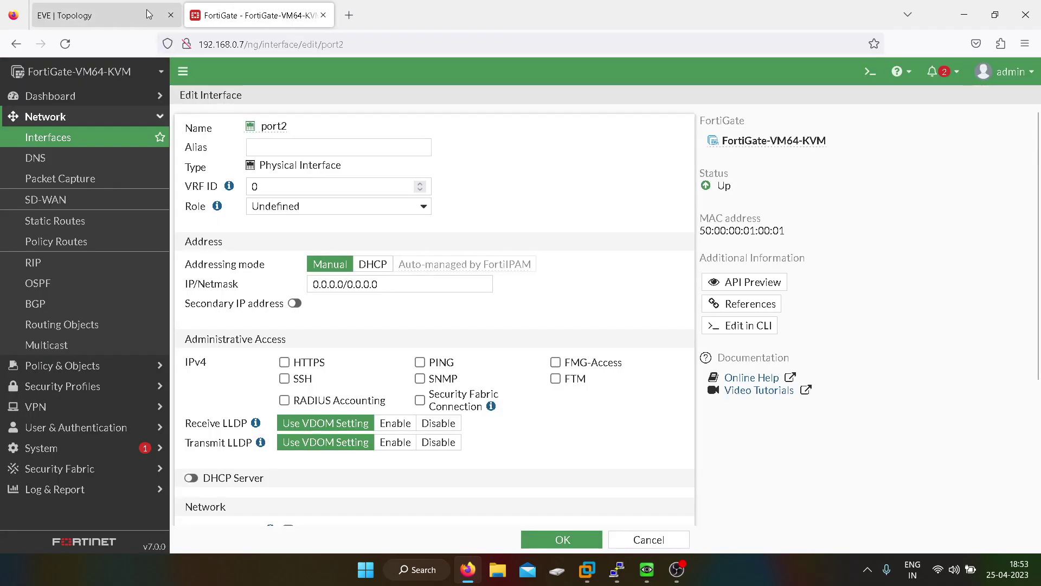
{"action": "key", "text": "ctrl+Tab"}
{"action": "key", "text": "ctrl+Tab"}
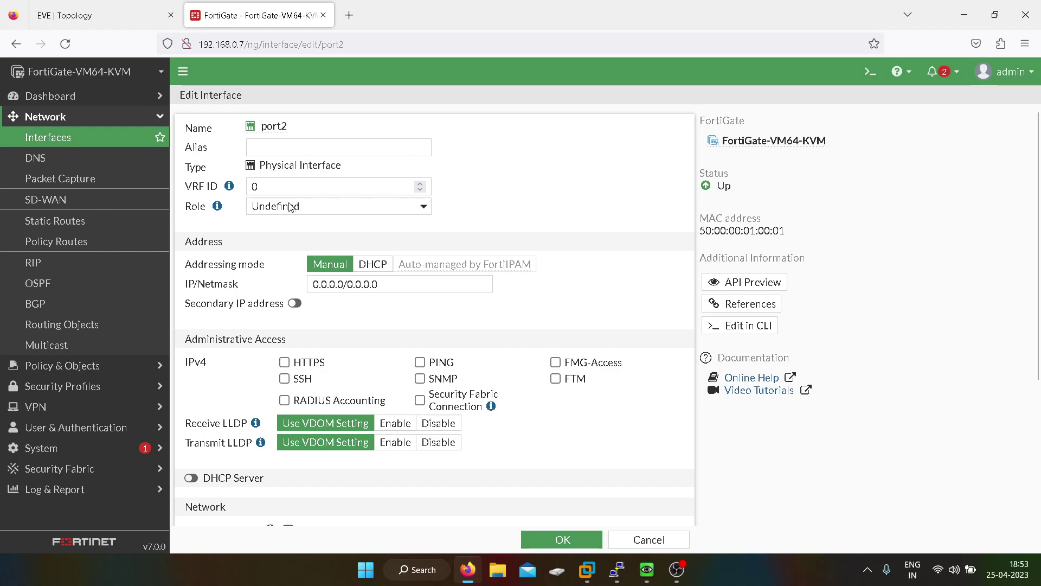
- Set port2 to 10.1.1.1/24 with HTTPS, SSH and PING access, and save it
{"action": "left_click", "coordinate": [351, 291]}
{"action": "key", "text": "ctrl+a"}
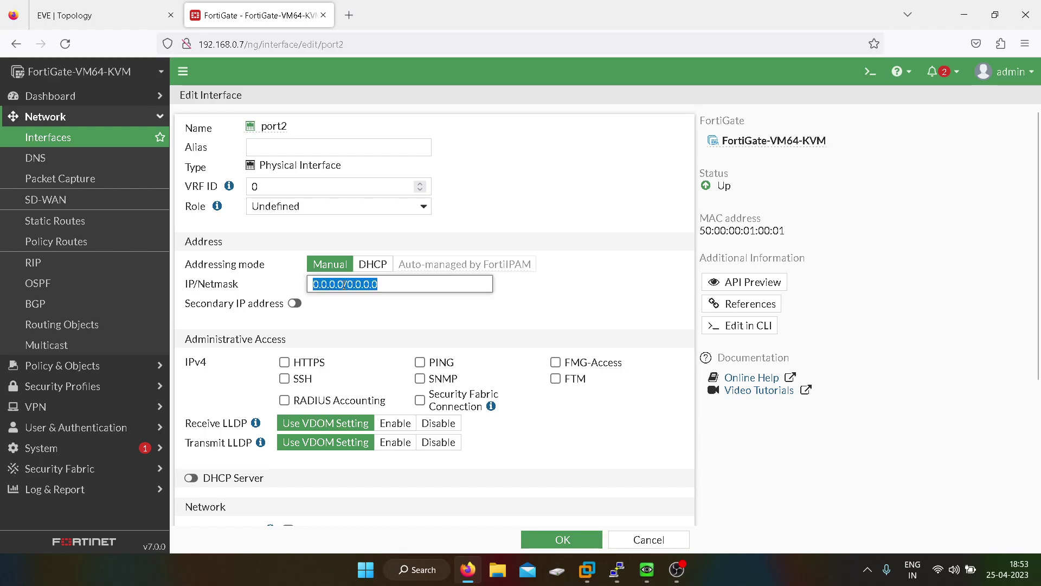
{"action": "type", "text": "10.1.1.1"}
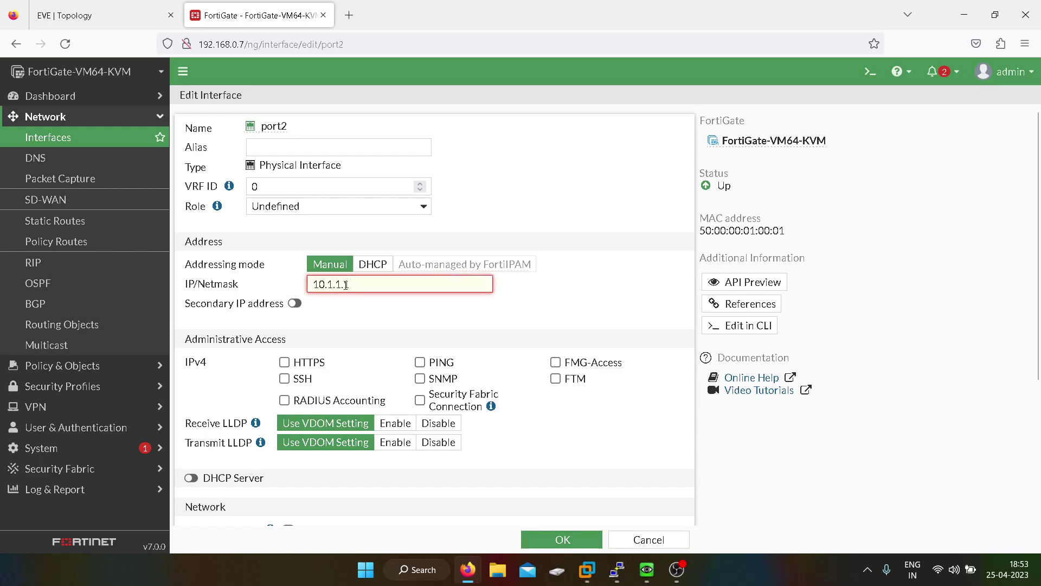
{"action": "type", "text": "/24"}
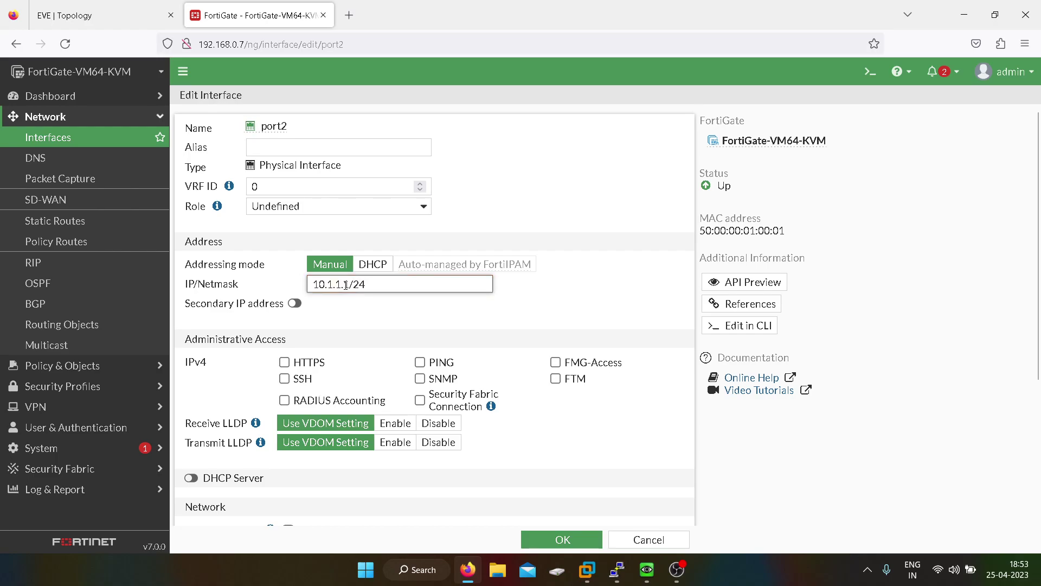
{"action": "left_click", "coordinate": [284, 362]}
{"action": "left_click", "coordinate": [284, 378]}
{"action": "left_click", "coordinate": [421, 364]}
{"action": "left_click", "coordinate": [562, 540]}
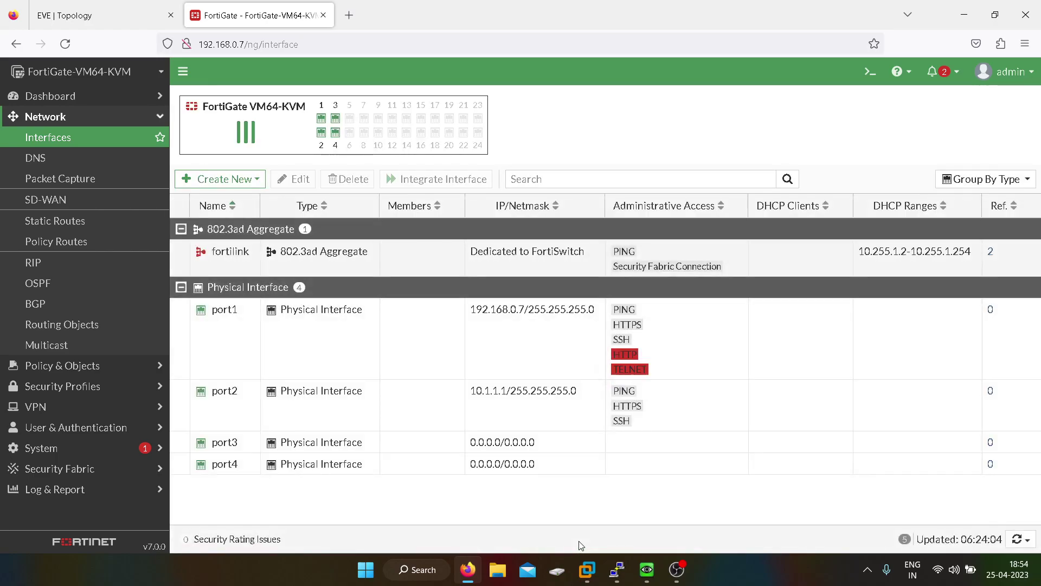
{"action": "left_click", "coordinate": [109, 6]}
{"action": "left_click", "coordinate": [273, 5]}
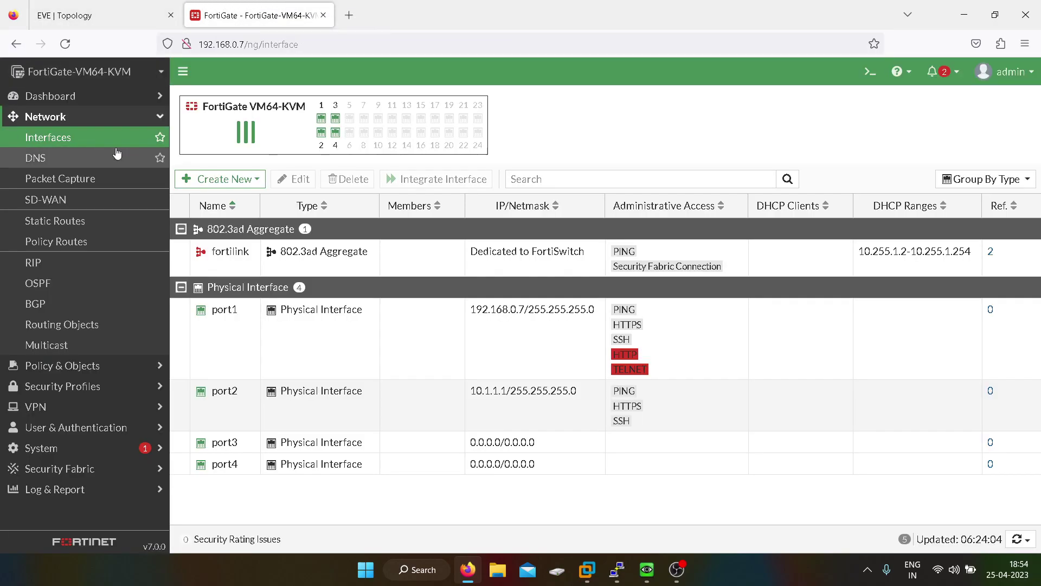
- Start a new firewall policy named LAN_WAN from incoming port2 to outgoing port1
{"action": "left_click", "coordinate": [133, 117]}
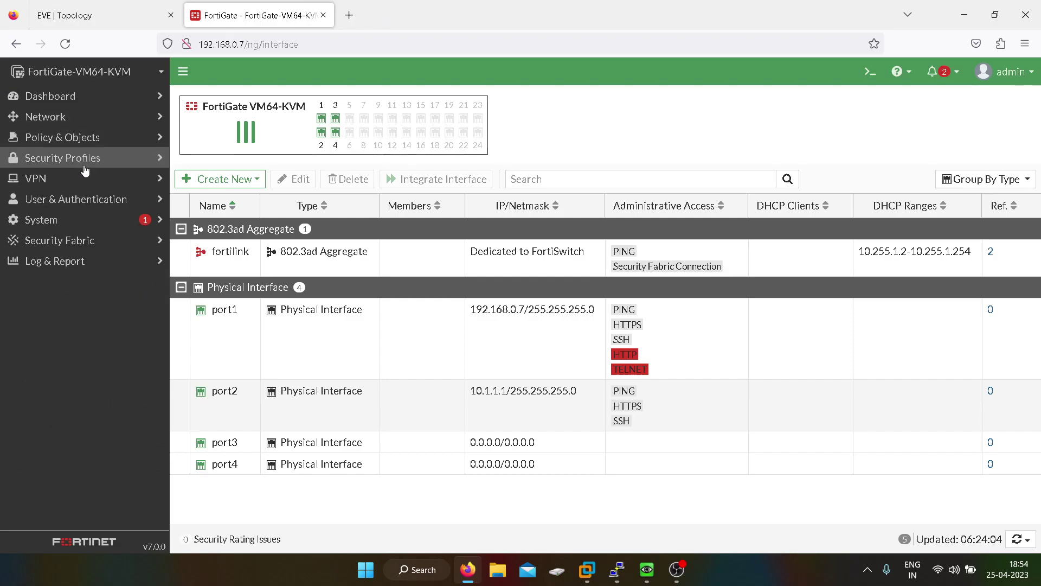
{"action": "left_click", "coordinate": [95, 140]}
{"action": "left_click", "coordinate": [85, 158]}
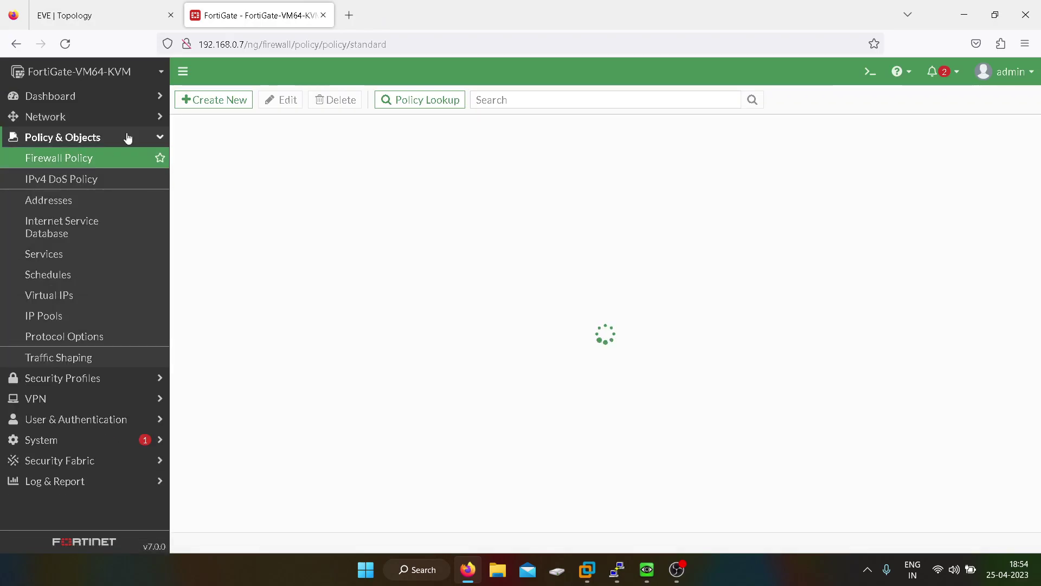
{"action": "left_click", "coordinate": [217, 102]}
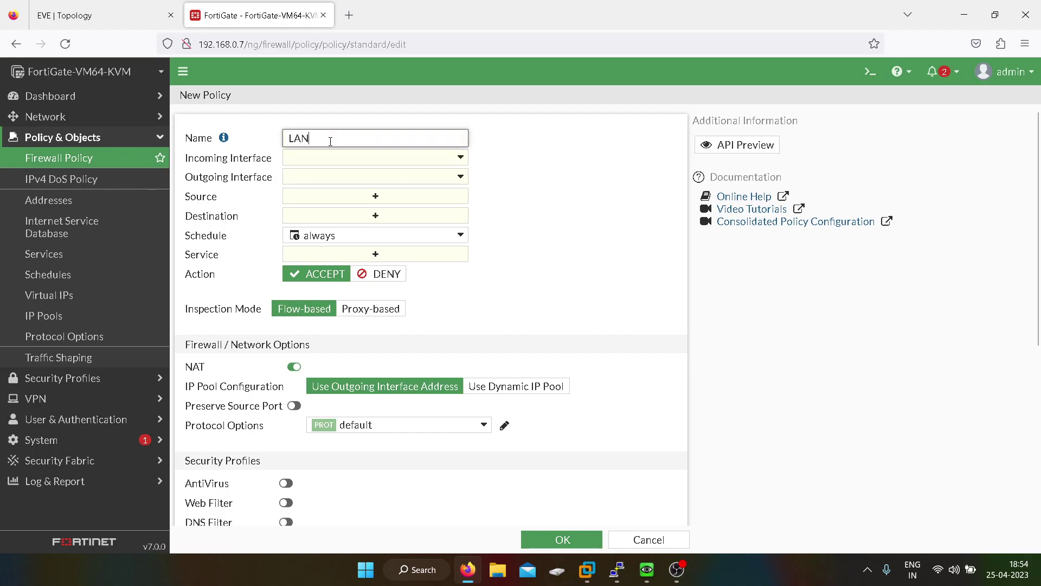
{"action": "type", "text": "LAN_WAN"}
{"action": "left_click", "coordinate": [379, 161]}
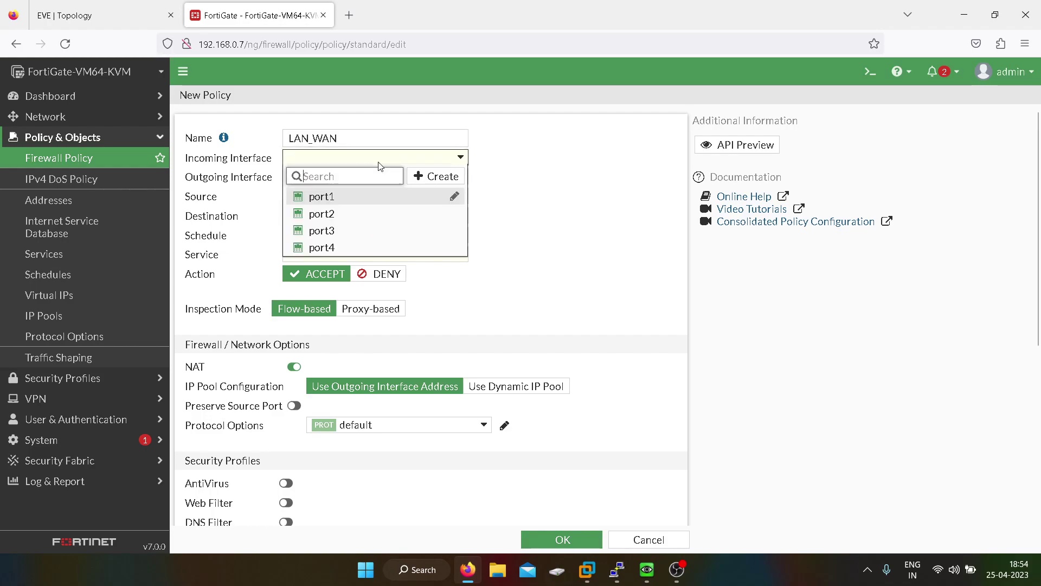
{"action": "left_click", "coordinate": [338, 214]}
{"action": "left_click", "coordinate": [349, 178]}
{"action": "left_click", "coordinate": [338, 216]}
- Set source and destination to all and service to ALL, then save the LAN_WAN policy
{"action": "left_click", "coordinate": [376, 196]}
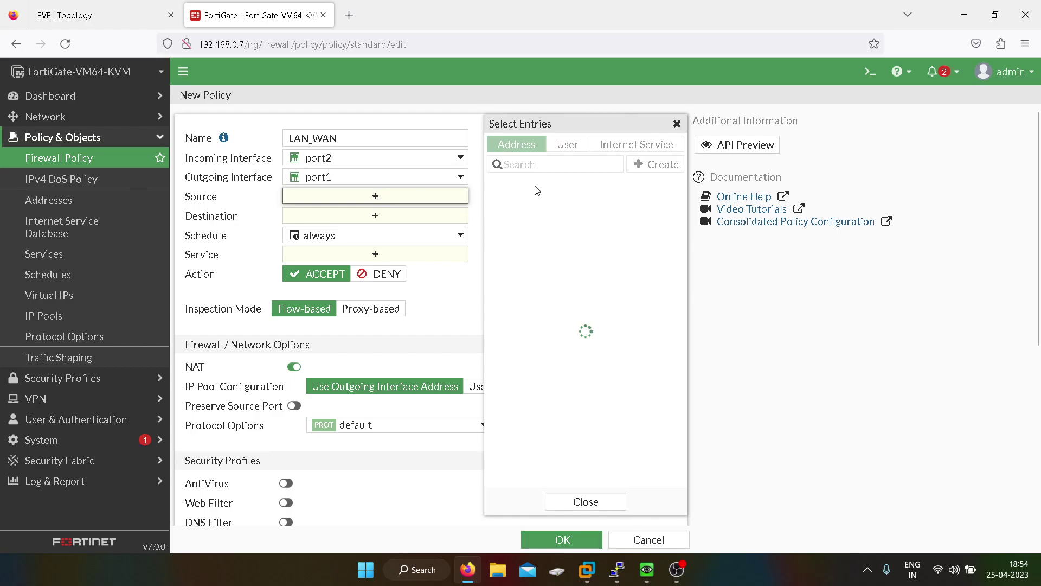
{"action": "left_click", "coordinate": [529, 205]}
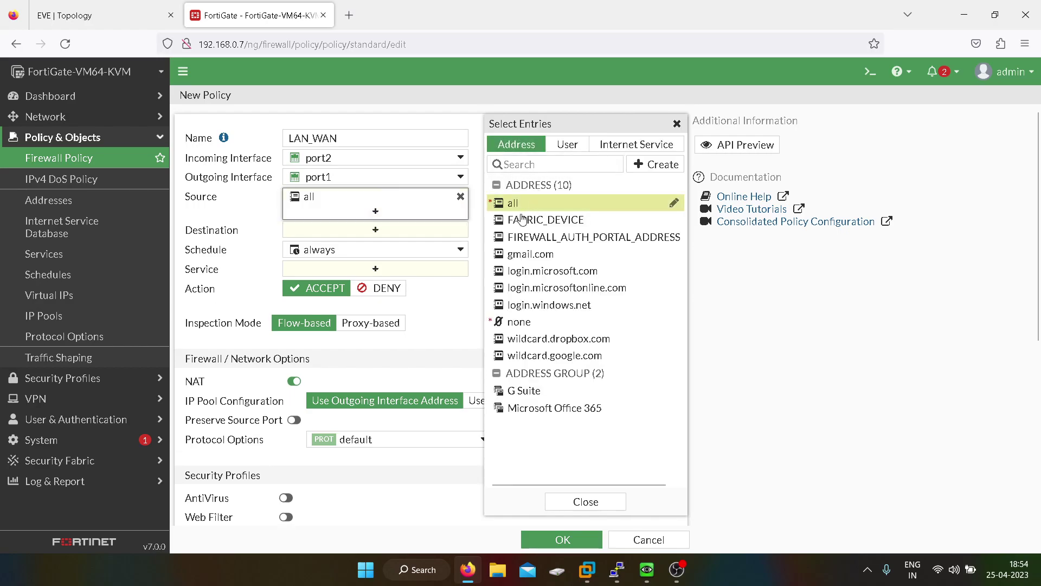
{"action": "left_click", "coordinate": [376, 230]}
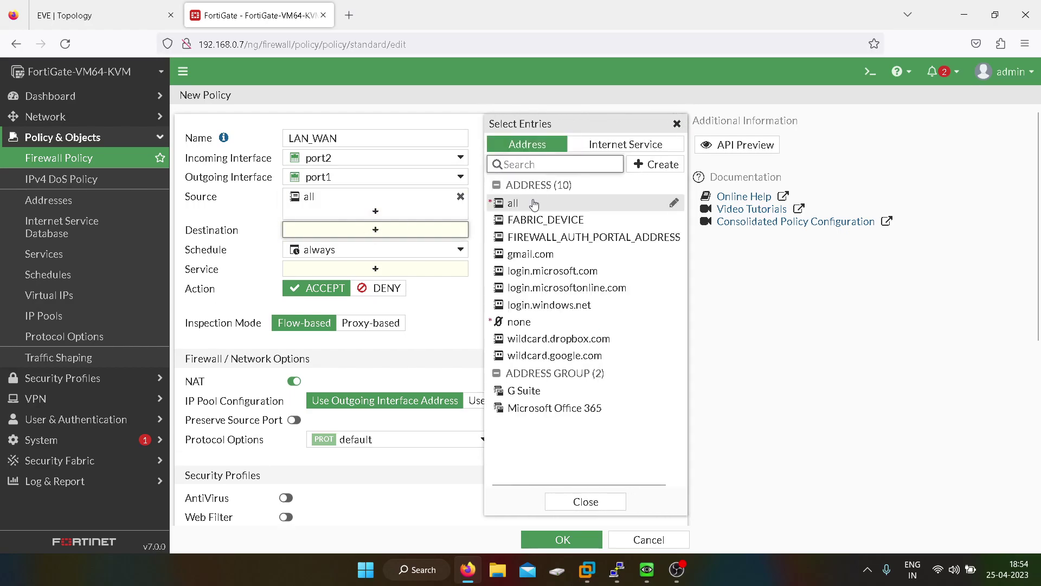
{"action": "left_click", "coordinate": [535, 204]}
{"action": "left_click", "coordinate": [378, 282]}
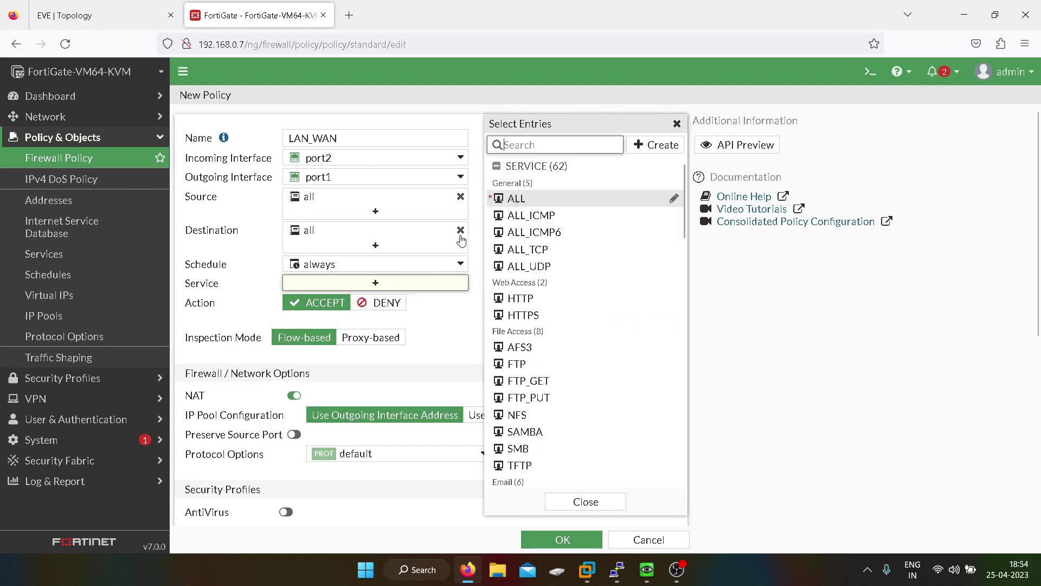
{"action": "left_click", "coordinate": [516, 198]}
{"action": "left_click", "coordinate": [434, 343]}
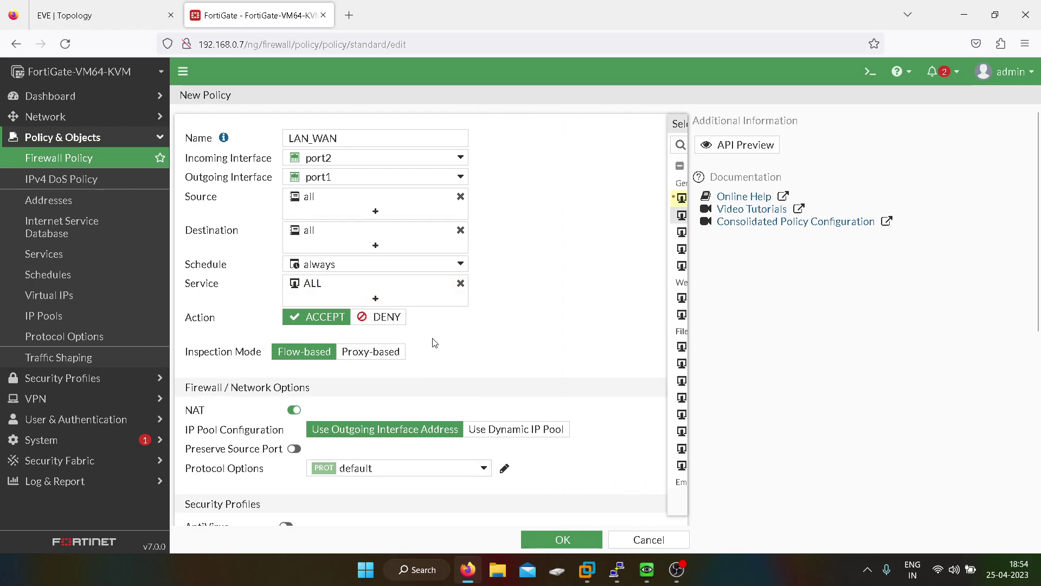
{"action": "scroll", "coordinate": [433, 343], "scroll_direction": "down", "scroll_amount": 6}
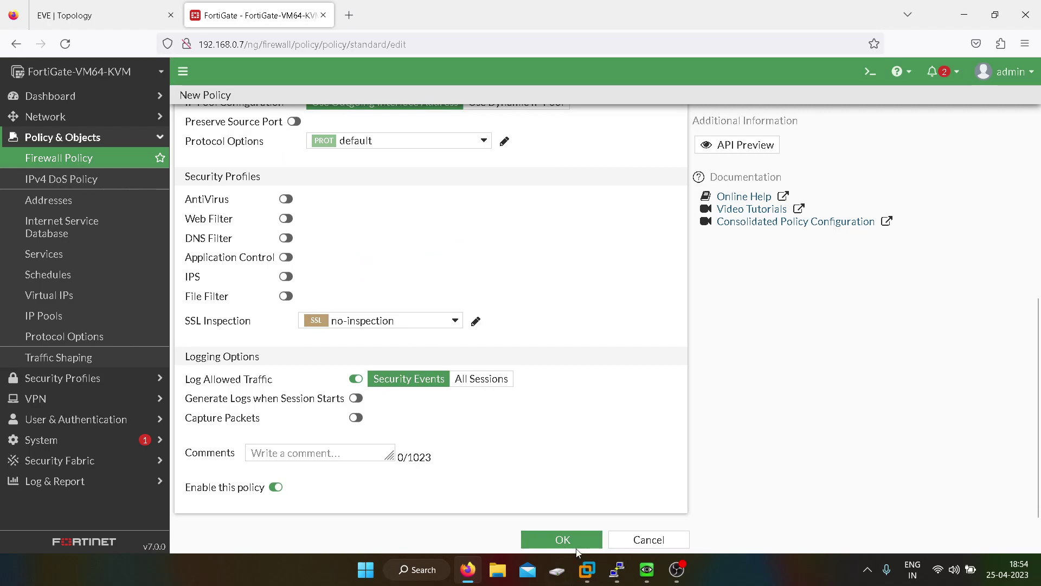
{"action": "left_click", "coordinate": [562, 539]}
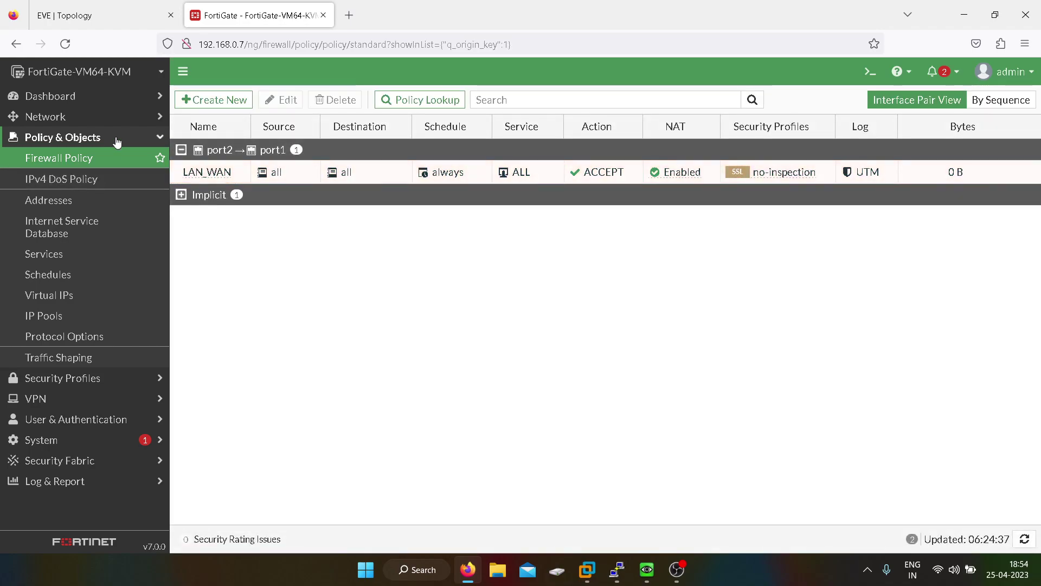
- Fill a new static route form with interface port1 and specified gateway 192.168.0.1
{"action": "left_click", "coordinate": [115, 139]}
{"action": "left_click", "coordinate": [111, 125]}
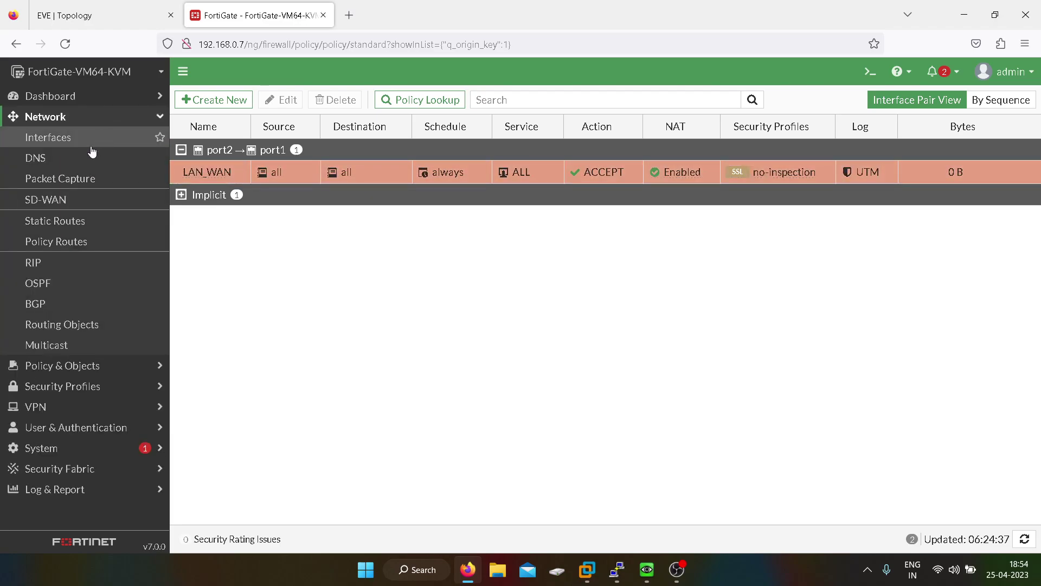
{"action": "left_click", "coordinate": [65, 227]}
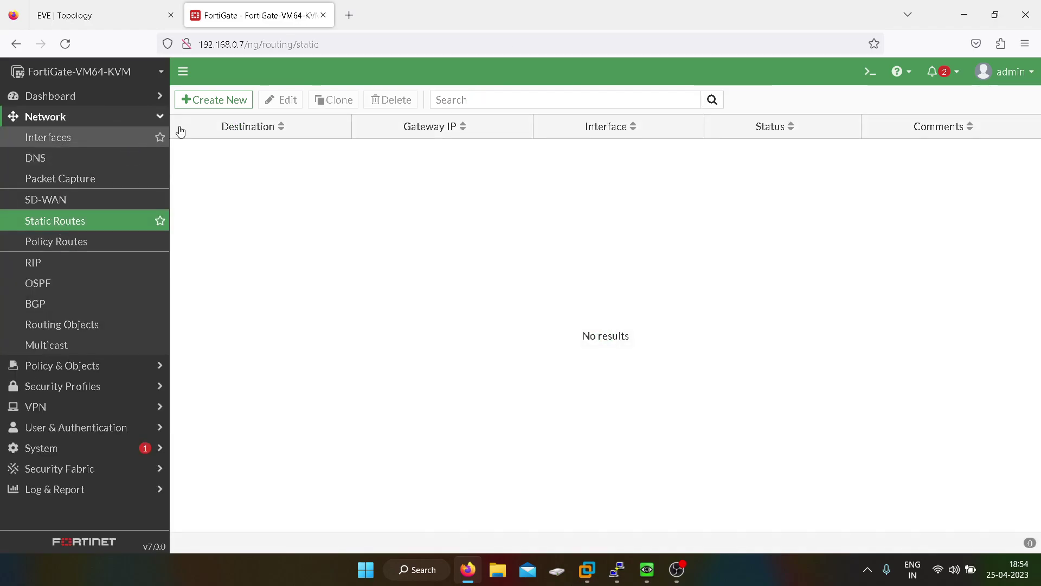
{"action": "left_click", "coordinate": [200, 100]}
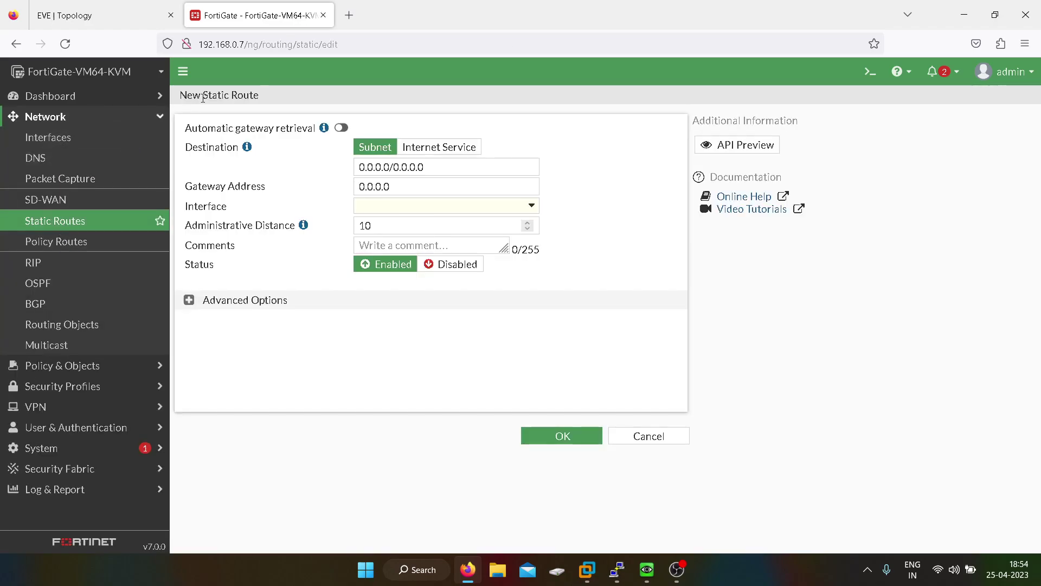
{"action": "left_click", "coordinate": [404, 209]}
{"action": "left_click", "coordinate": [403, 247]}
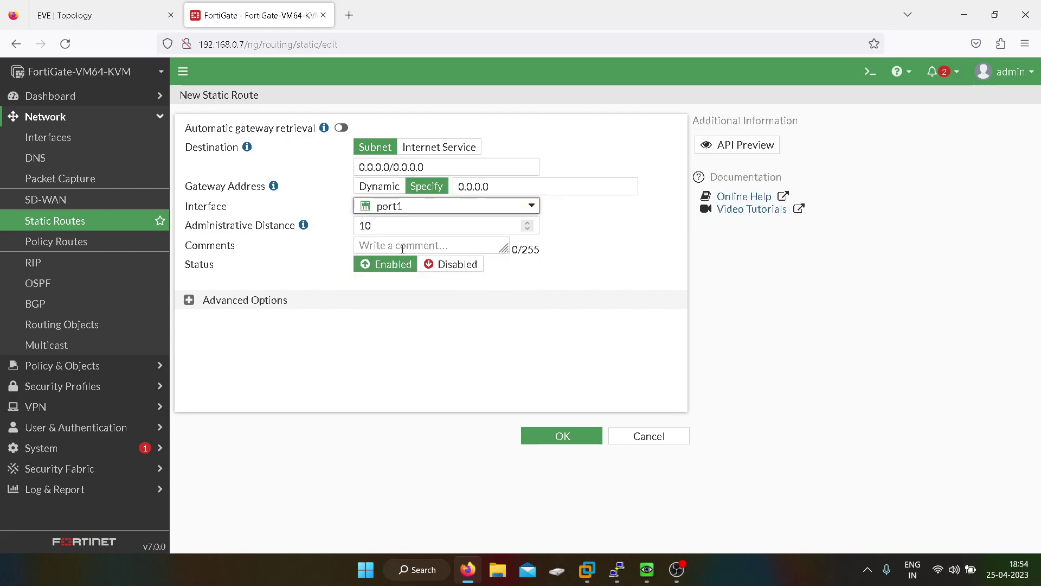
{"action": "left_click", "coordinate": [387, 189]}
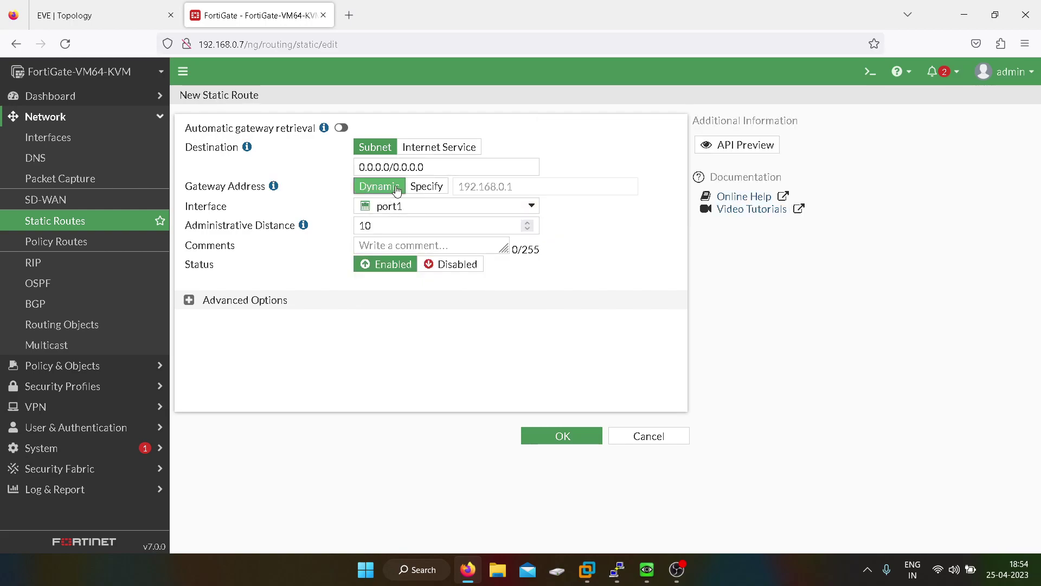
{"action": "left_click", "coordinate": [417, 188]}
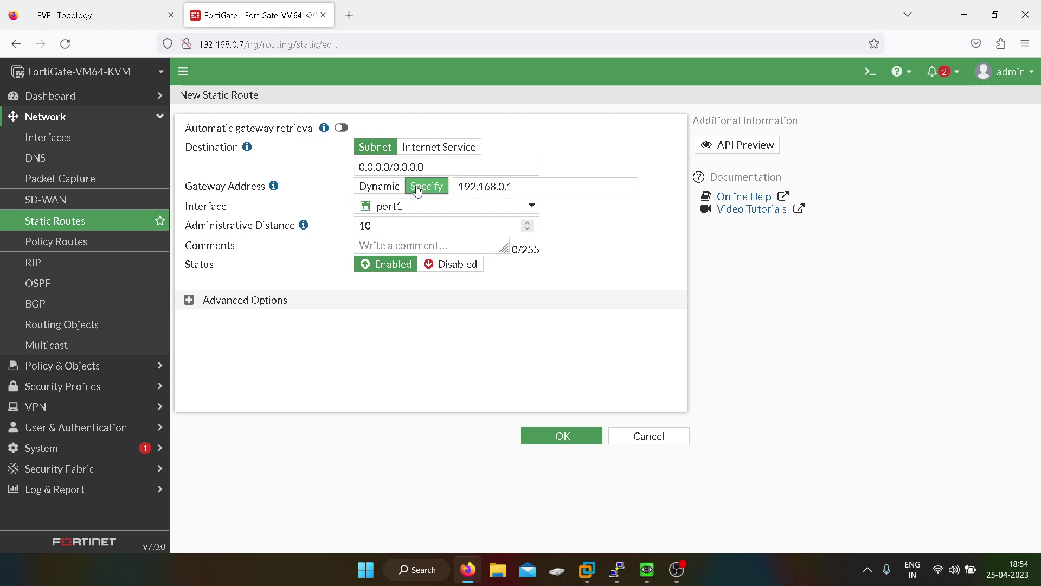
- Run 'get router info routing-table all' in PuTTY and select the 192.168.0.1 gateway
{"action": "left_click", "coordinate": [617, 569]}
{"action": "left_click", "coordinate": [291, 291]}
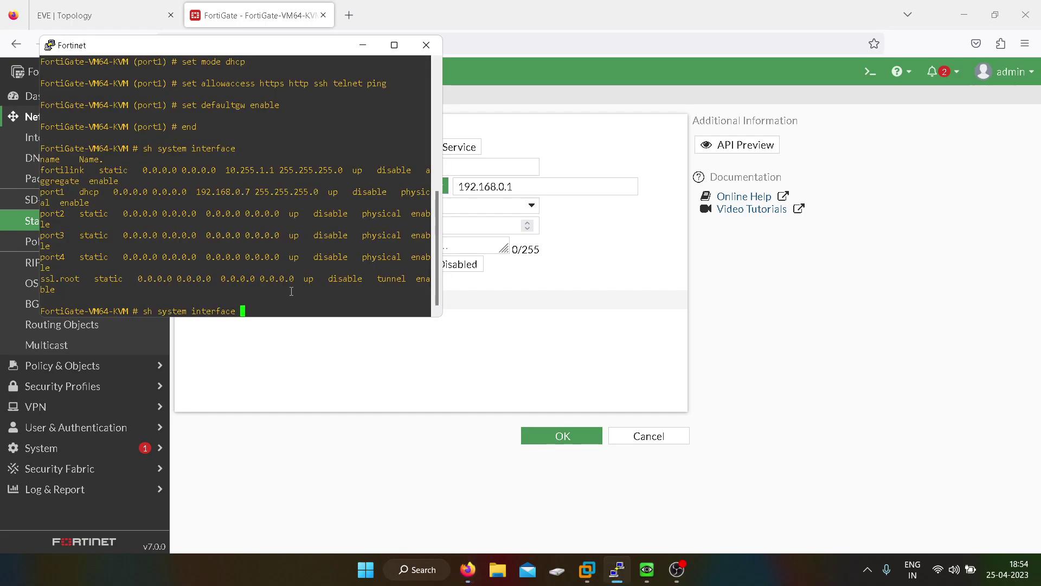
{"action": "key", "text": "BackSpace"}
{"action": "key", "text": "BackSpace"}
{"action": "key", "text": "BackSpace"}
{"action": "key", "text": "BackSpace"}
{"action": "key", "text": "BackSpace"}
{"action": "key", "text": "BackSpace"}
{"action": "key", "text": "BackSpace"}
{"action": "key", "text": "BackSpace"}
{"action": "key", "text": "BackSpace"}
{"action": "key", "text": "BackSpace"}
{"action": "key", "text": "BackSpace"}
{"action": "key", "text": "BackSpace"}
{"action": "key", "text": "BackSpace"}
{"action": "key", "text": "BackSpace"}
{"action": "key", "text": "BackSpace"}
{"action": "key", "text": "BackSpace"}
{"action": "key", "text": "BackSpace"}
{"action": "key", "text": "BackSpace"}
{"action": "key", "text": "BackSpace"}
{"action": "key", "text": "BackSpace"}
{"action": "type", "text": "get router "}
{"action": "type", "text": "info rou"}
{"action": "type", "text": "info rou"}
{"action": "key", "text": "Tab"}
{"action": "type", "text": "all"}
{"action": "key", "text": "Return"}
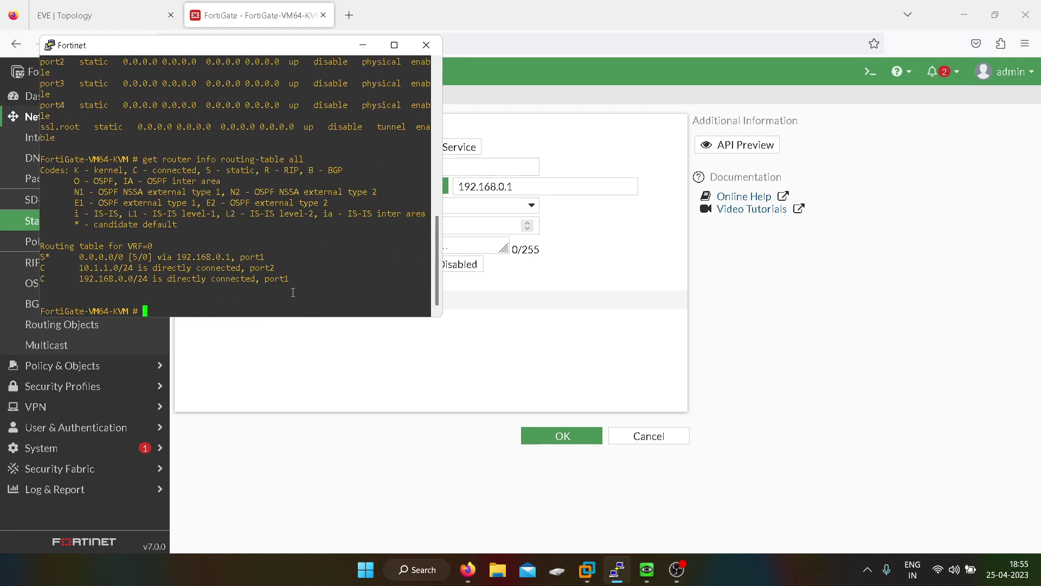
{"action": "double_click", "coordinate": [212, 257]}
- Save the 0.0.0.0/0 route via 192.168.0.1 on port1 and return to the EVE topology
{"action": "left_click", "coordinate": [363, 45]}
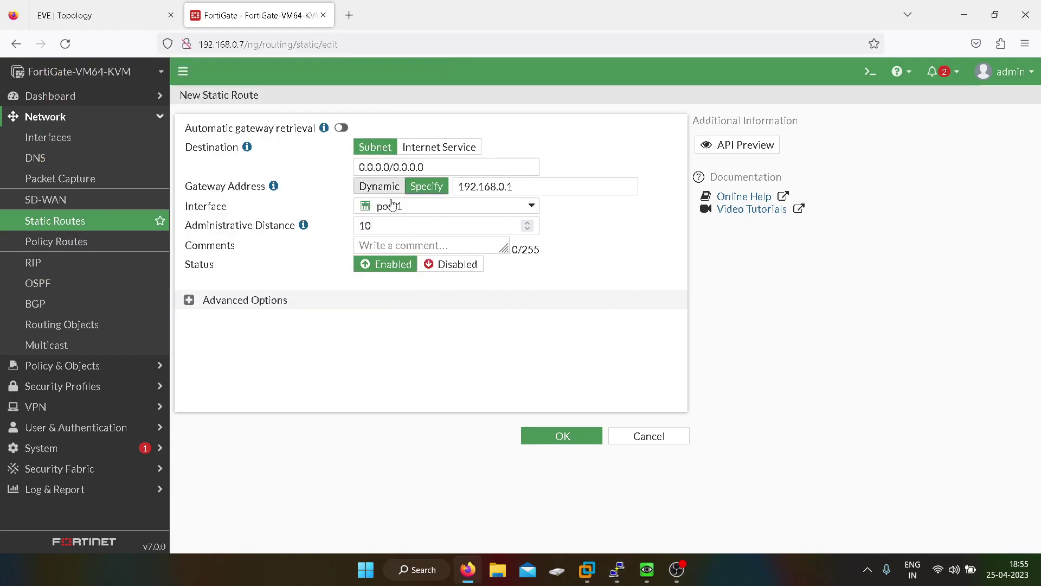
{"action": "left_click", "coordinate": [567, 434]}
{"action": "left_click", "coordinate": [84, 16]}
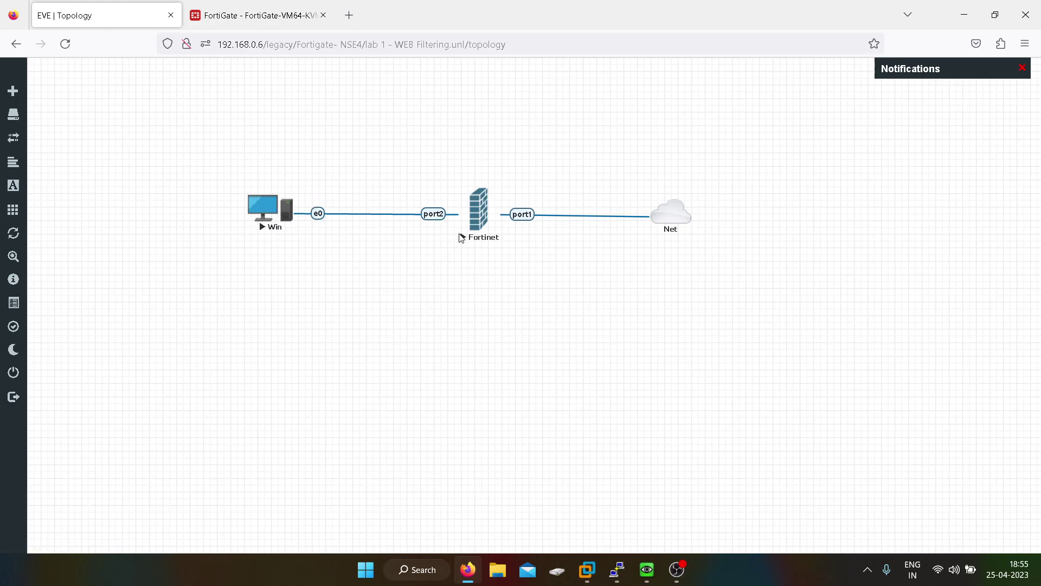
{"action": "left_click", "coordinate": [647, 570]}
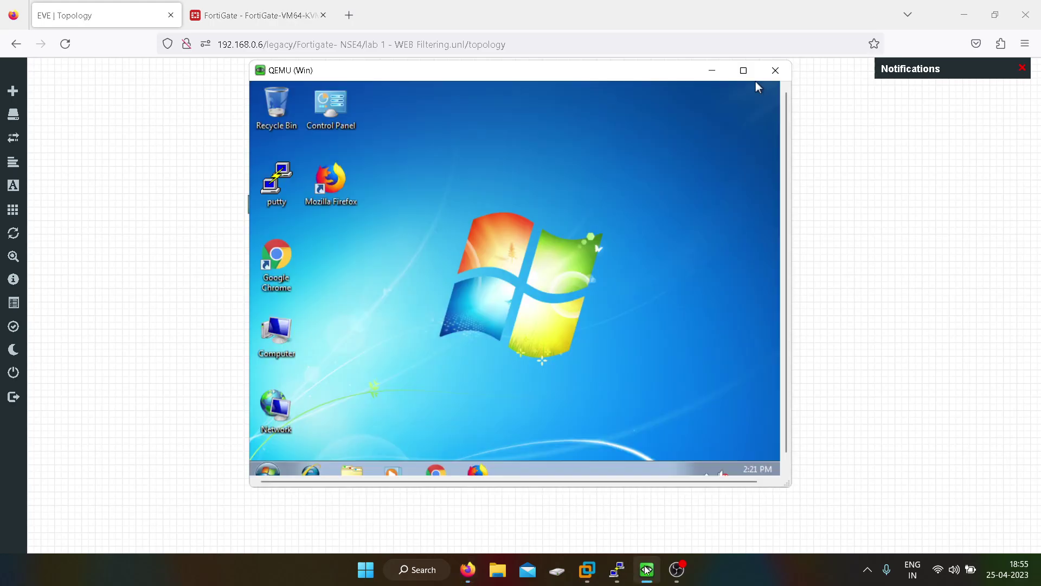
{"action": "left_click", "coordinate": [435, 469]}
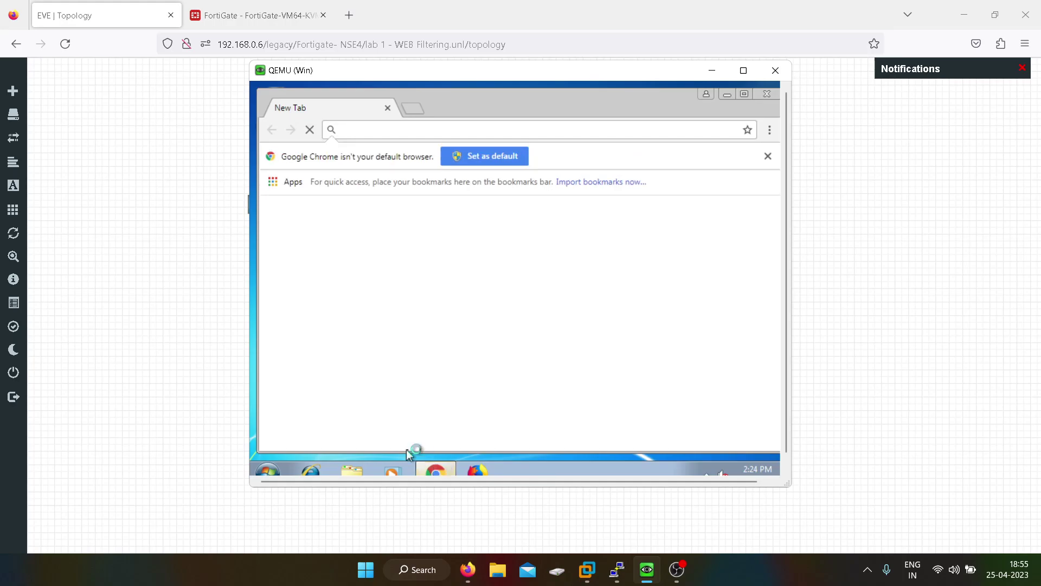
{"action": "left_click", "coordinate": [767, 156]}
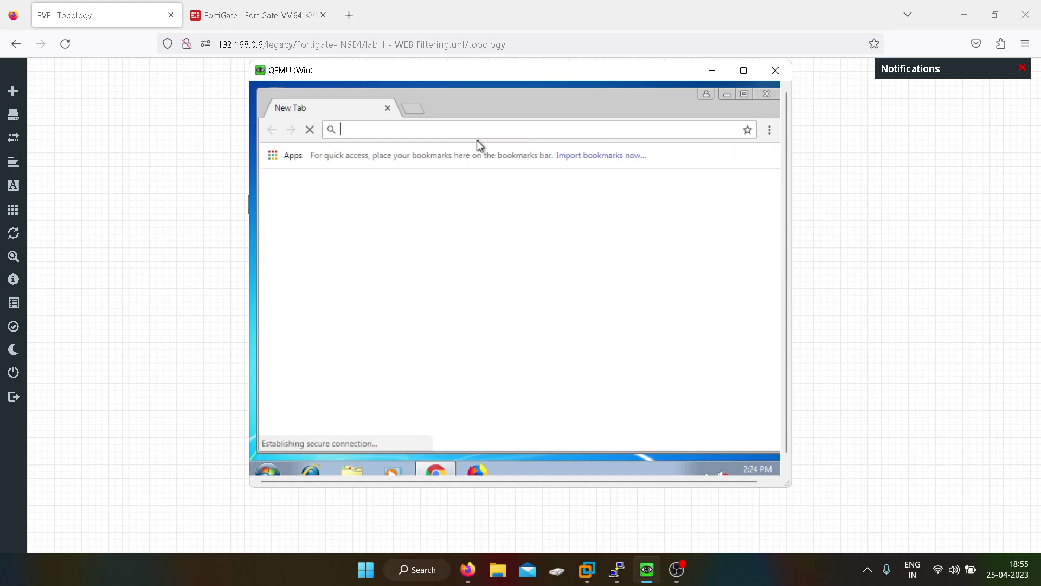
{"action": "type", "text": "www"}
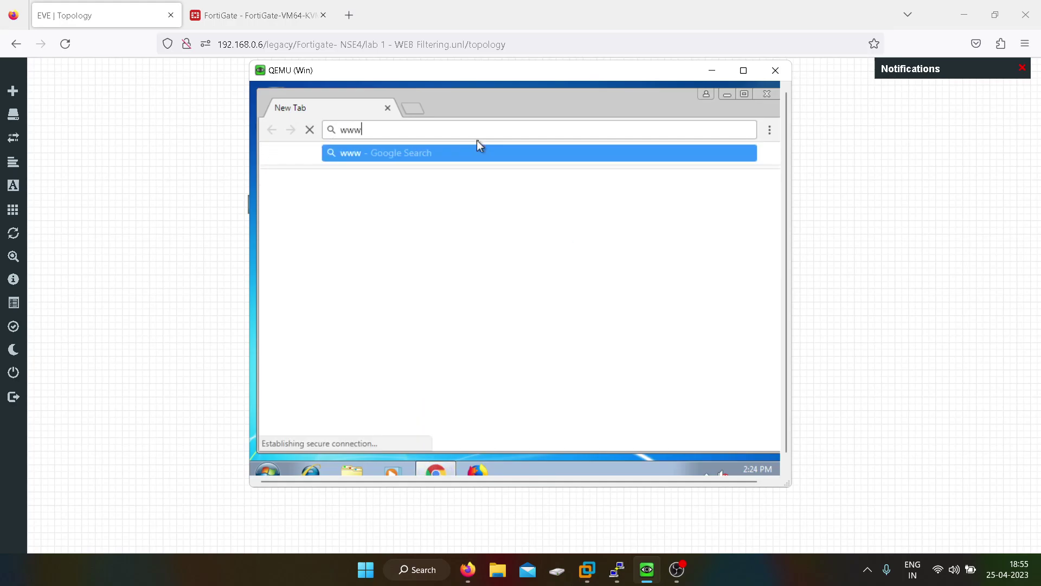
{"action": "type", "text": ".faceboo"}
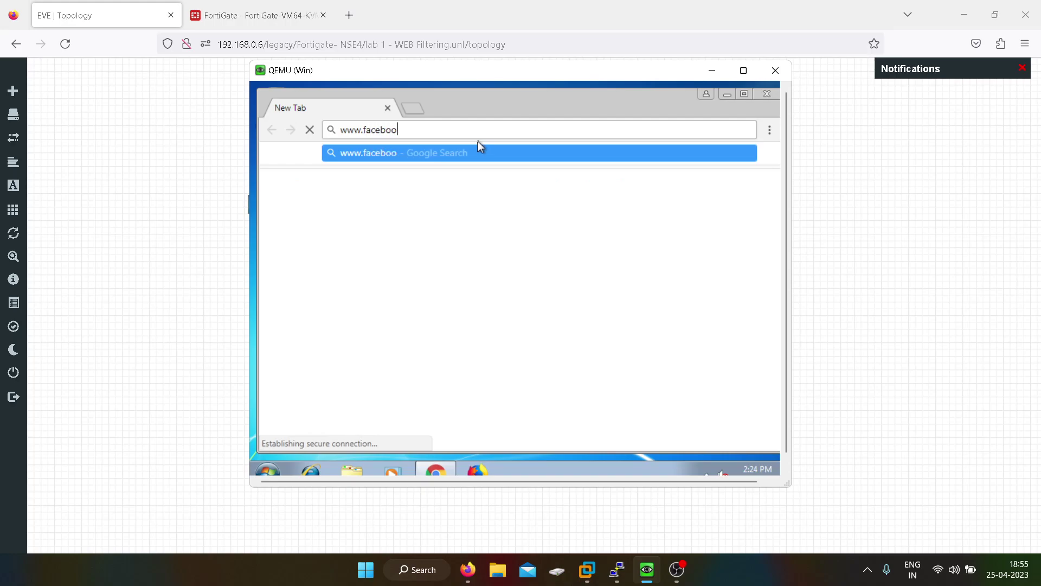
{"action": "type", "text": "k.com"}
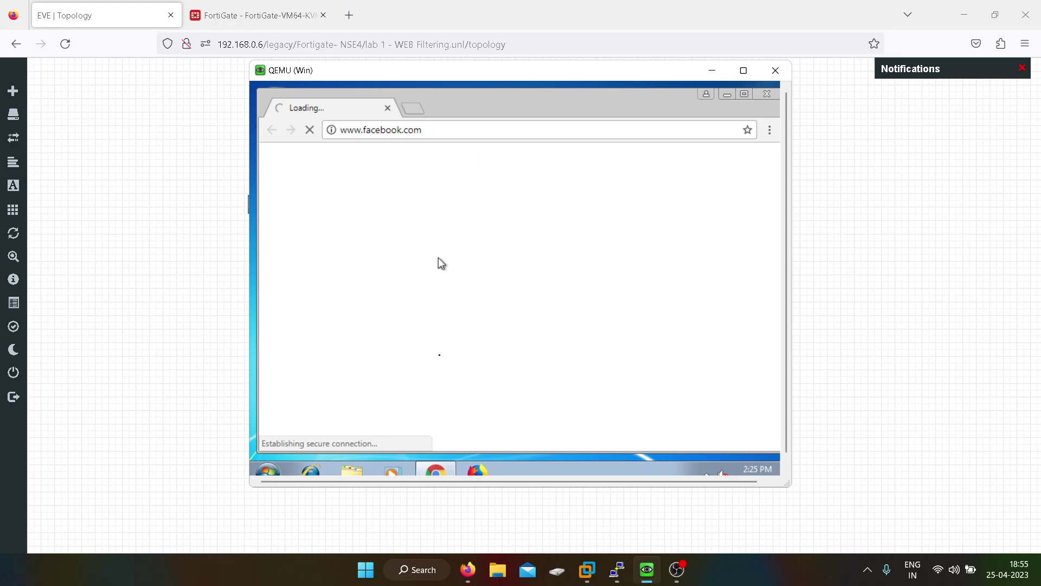
- Search for cmd on the VM, dismiss the results, and minimize the VM console
{"action": "left_click", "coordinate": [268, 470]}
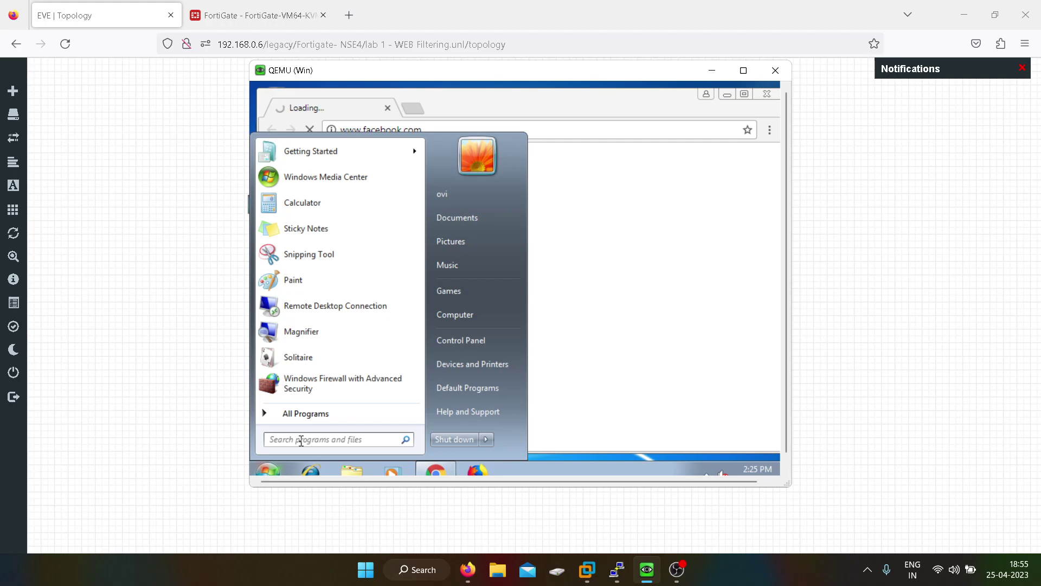
{"action": "type", "text": "cmd"}
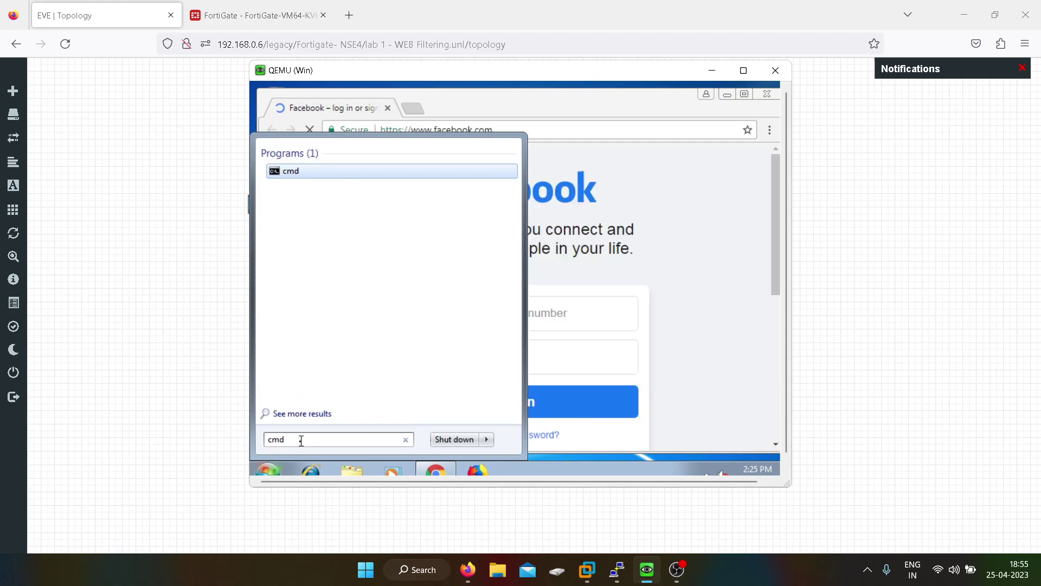
{"action": "left_click", "coordinate": [658, 192]}
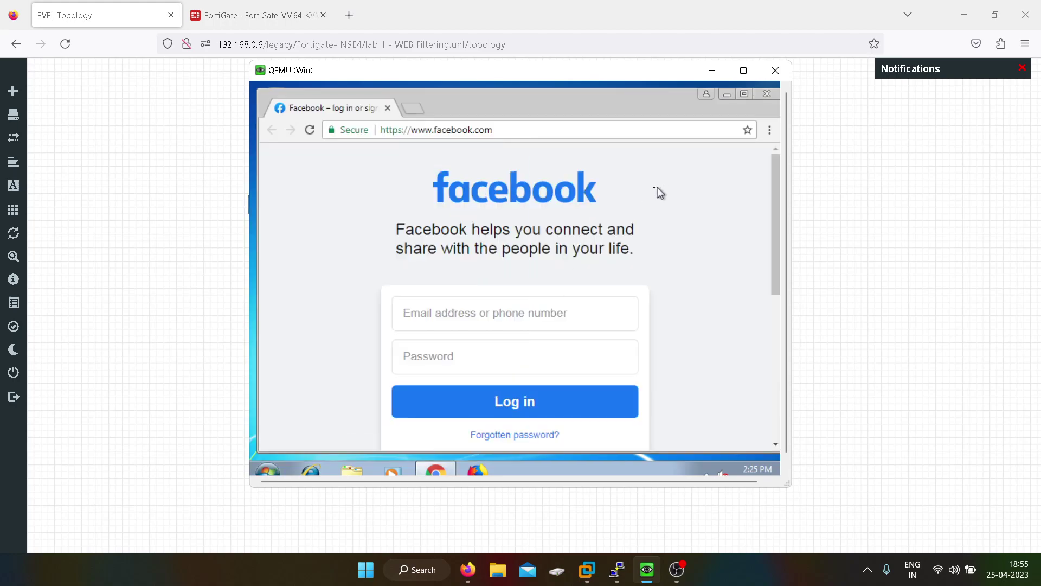
{"action": "left_click", "coordinate": [712, 71]}
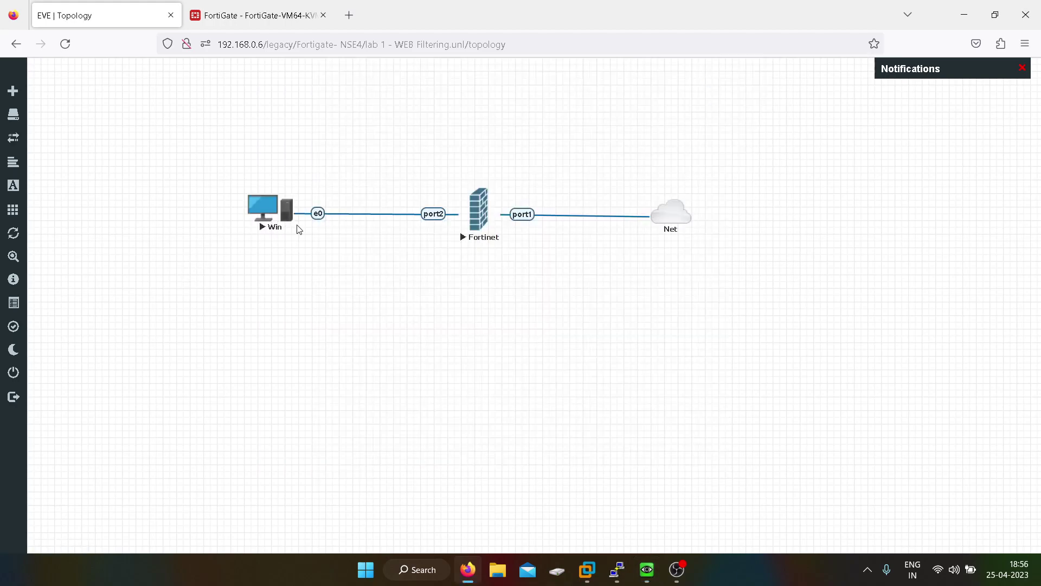
{"action": "left_click", "coordinate": [647, 569]}
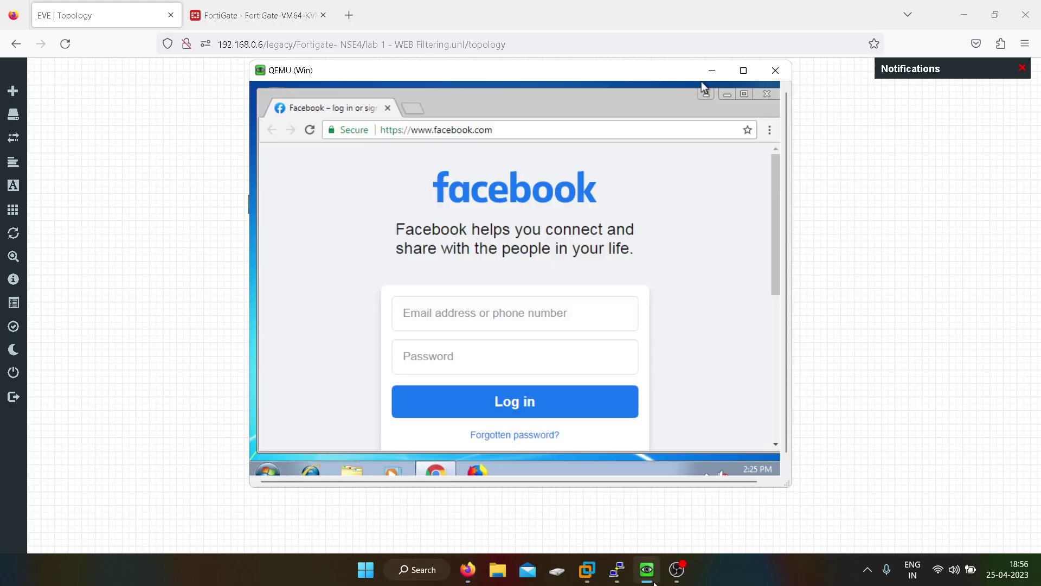
{"action": "left_click", "coordinate": [827, 341]}
- Under Security Profiles > Web Filter, create a new profile named Social-Networking
{"action": "left_click", "coordinate": [255, 15]}
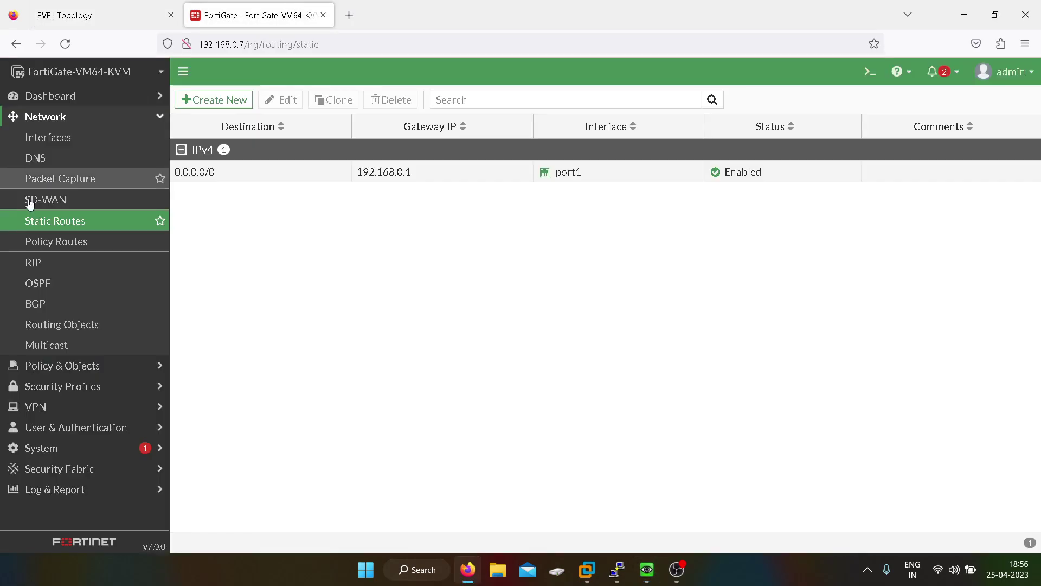
{"action": "left_click", "coordinate": [108, 121]}
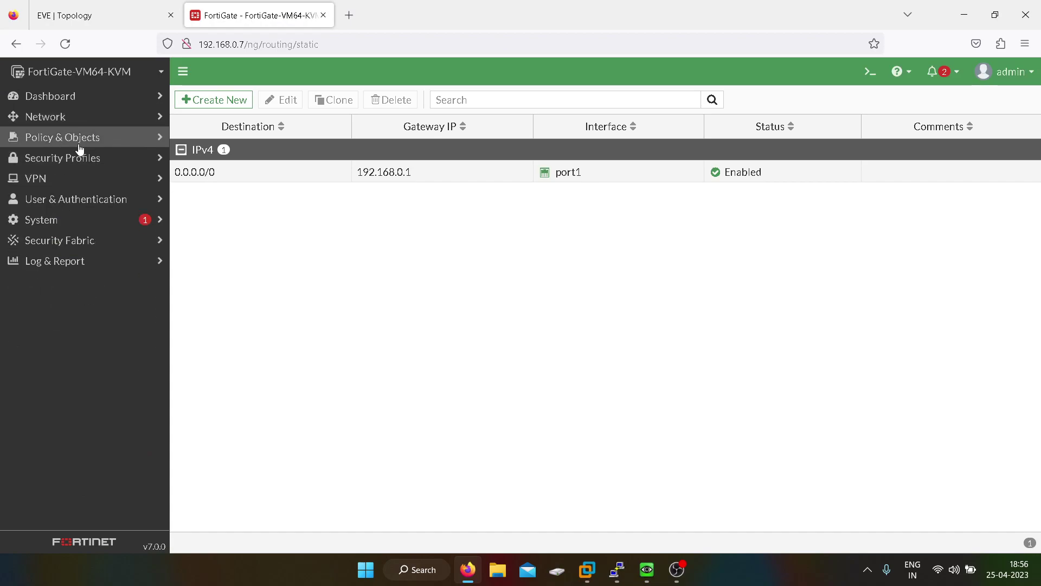
{"action": "left_click", "coordinate": [80, 142]}
{"action": "left_click", "coordinate": [81, 144]}
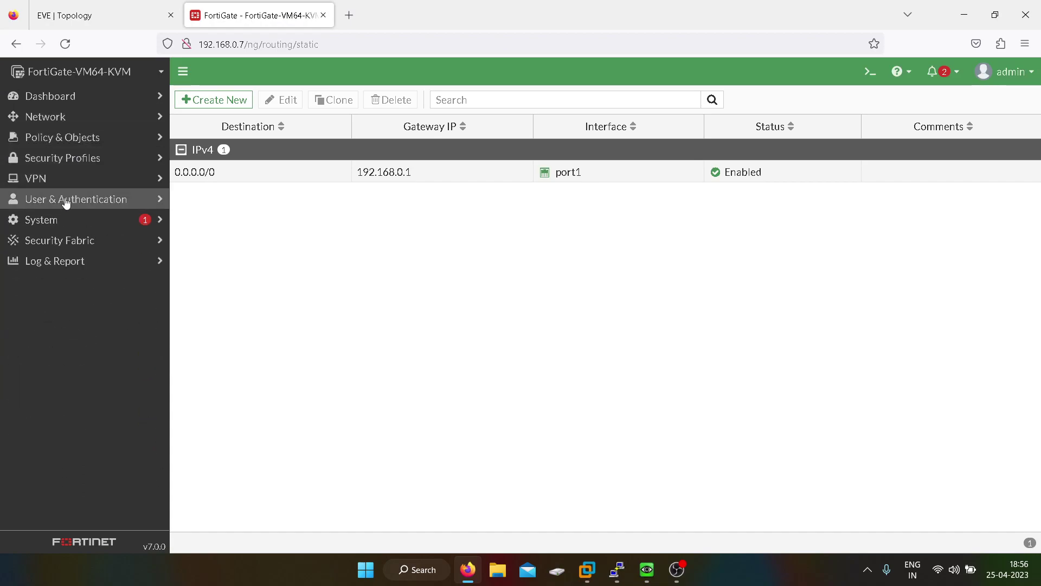
{"action": "left_click", "coordinate": [77, 165]}
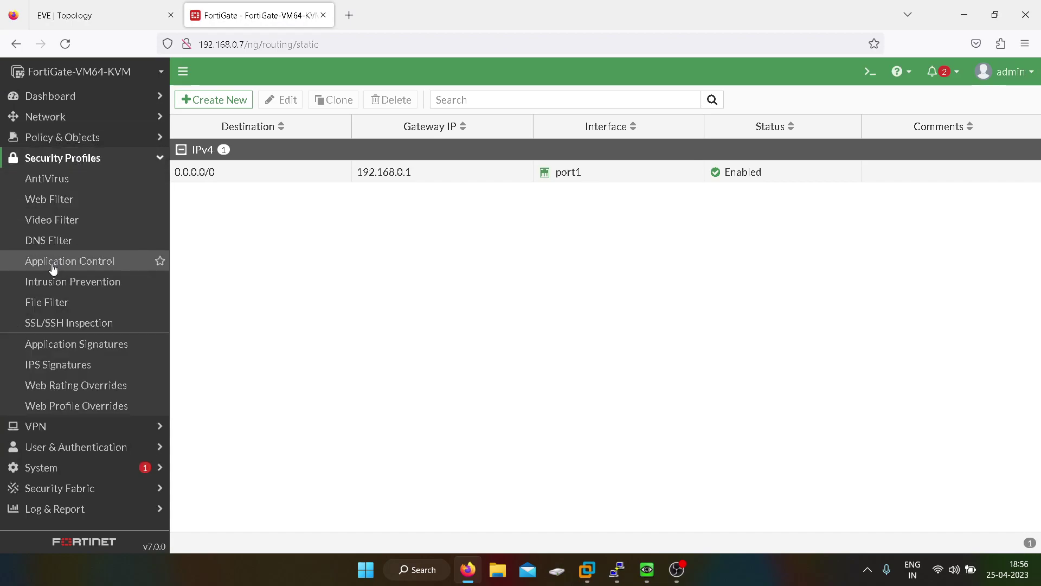
{"action": "left_click", "coordinate": [50, 207]}
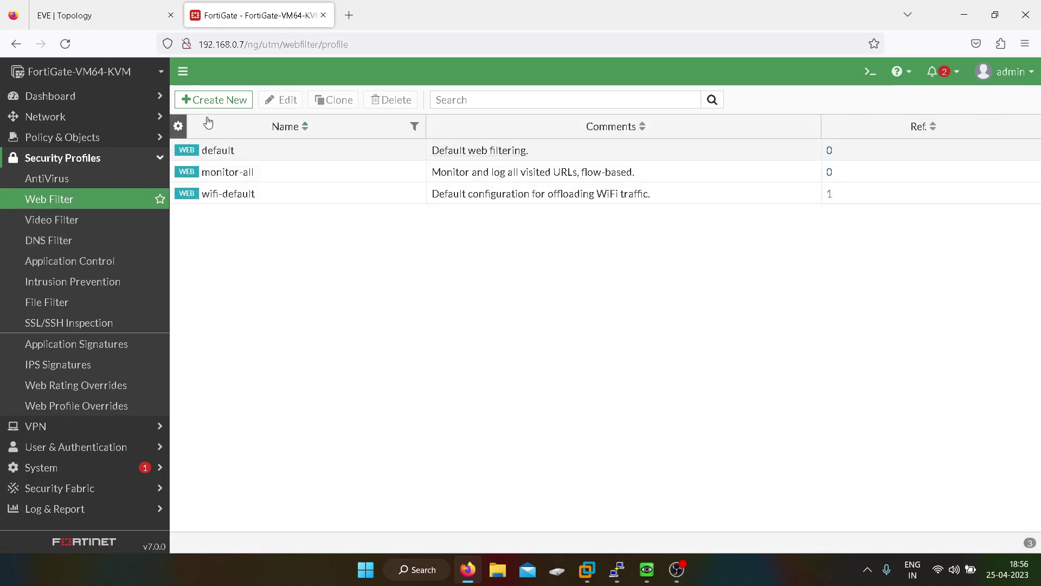
{"action": "left_click", "coordinate": [215, 102]}
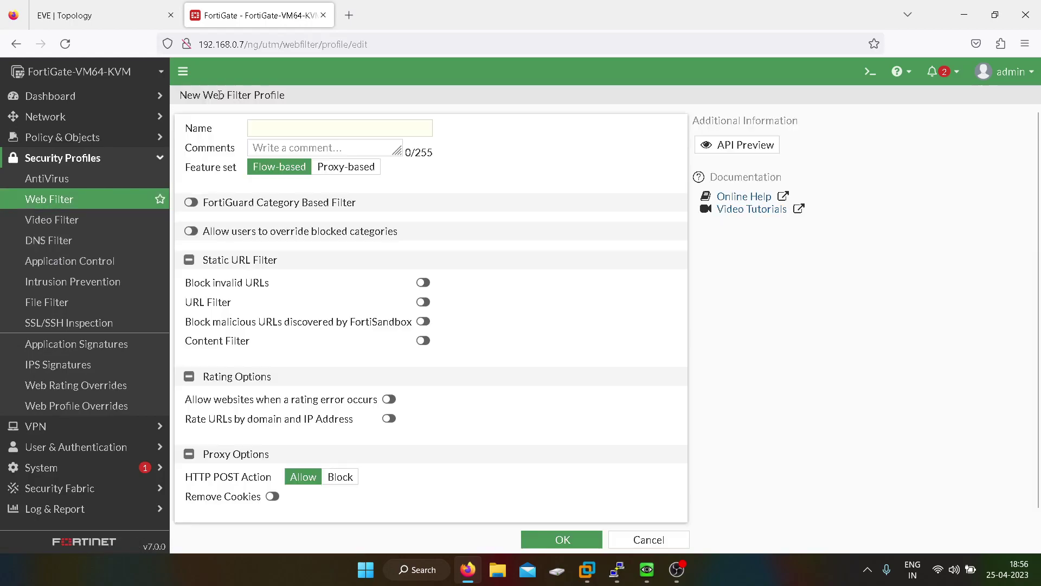
{"action": "left_click", "coordinate": [294, 131]}
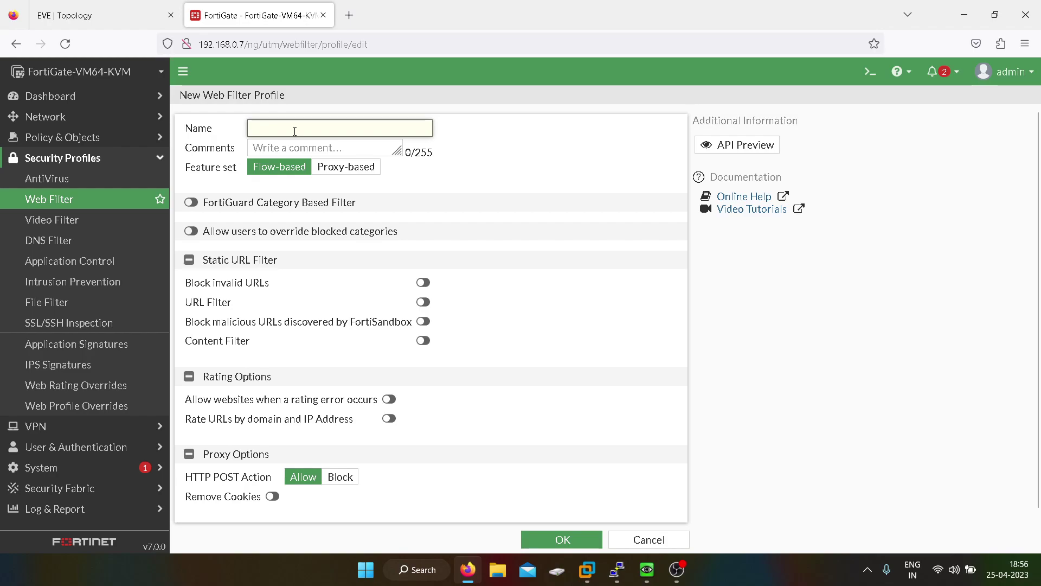
{"action": "type", "text": "Social-"}
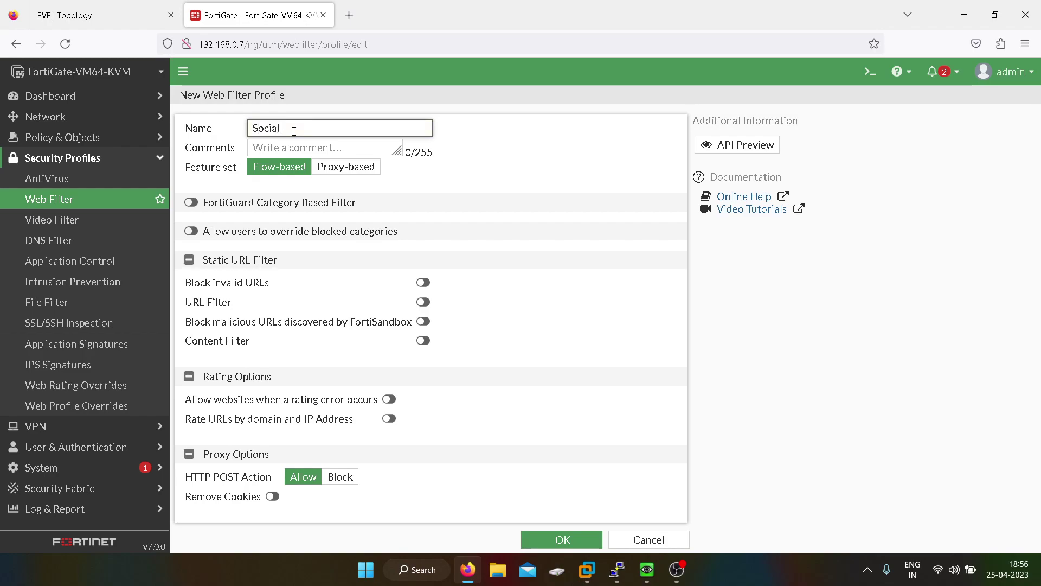
{"action": "key", "text": "BackSpace"}
{"action": "type", "text": "Networking"}
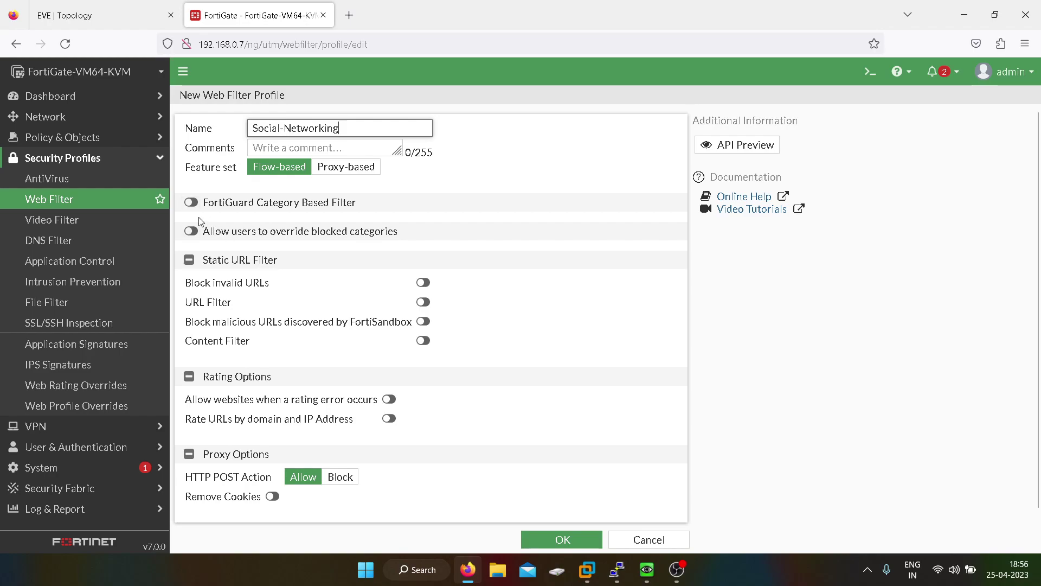
- Enable FortiGuard category filtering, set Social Networking to Block, and save the profile
{"action": "left_click", "coordinate": [274, 209]}
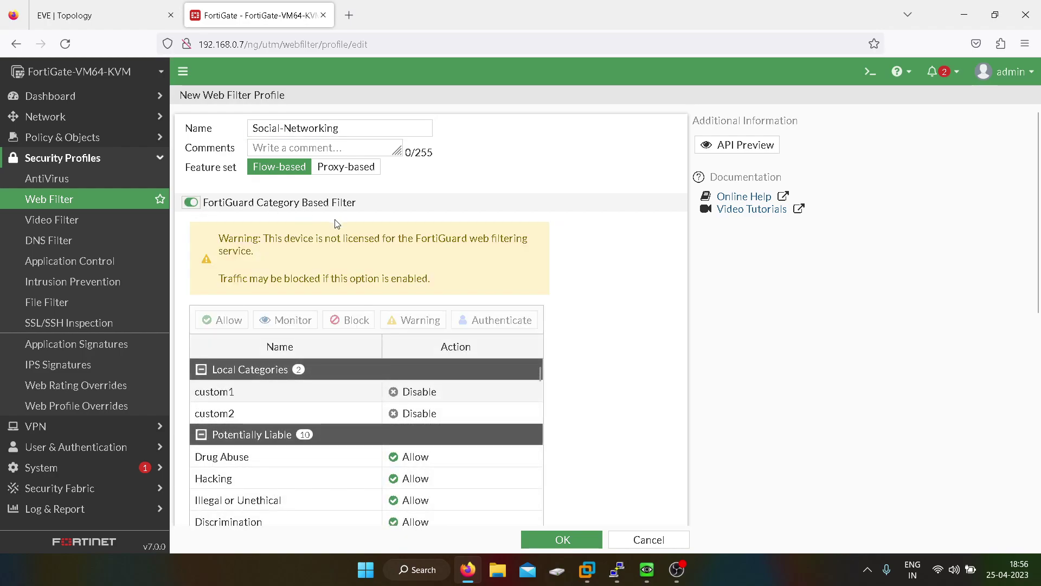
{"action": "scroll", "coordinate": [318, 415], "scroll_direction": "down", "scroll_amount": 5}
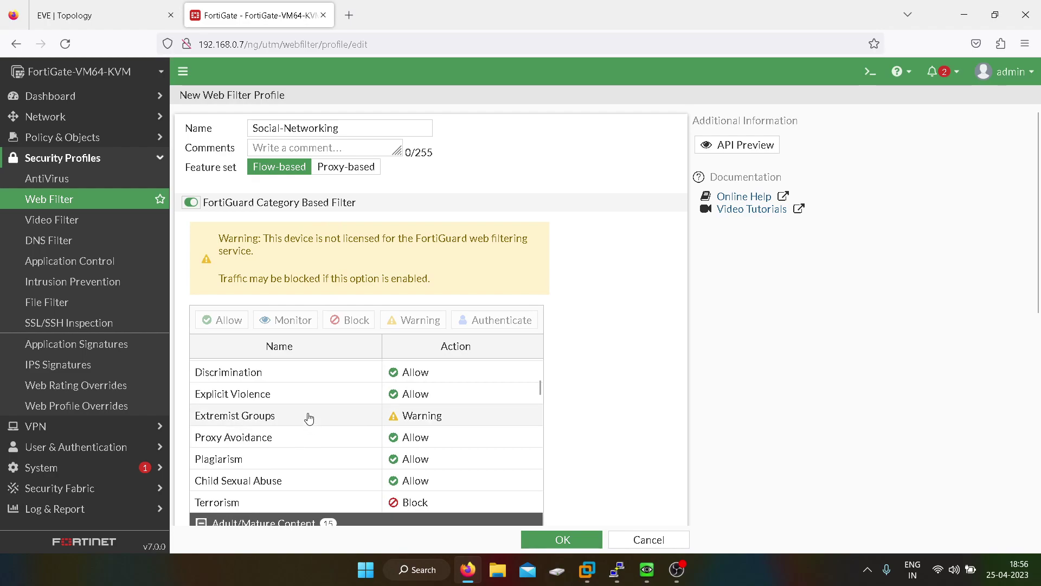
{"action": "scroll", "coordinate": [309, 418], "scroll_direction": "down", "scroll_amount": 5}
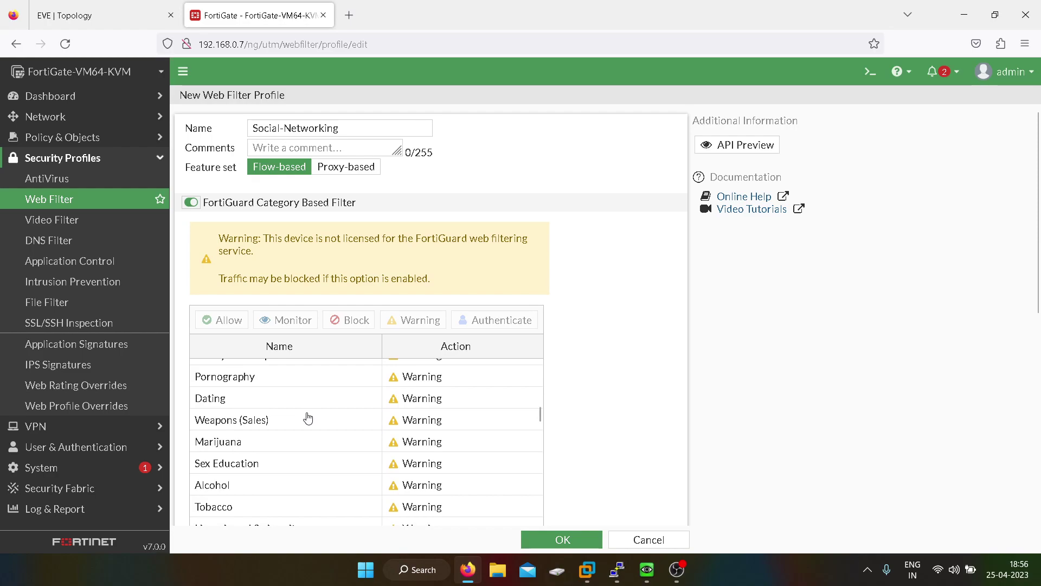
{"action": "scroll", "coordinate": [308, 418], "scroll_direction": "up", "scroll_amount": 2}
{"action": "scroll", "coordinate": [308, 418], "scroll_direction": "down", "scroll_amount": 4}
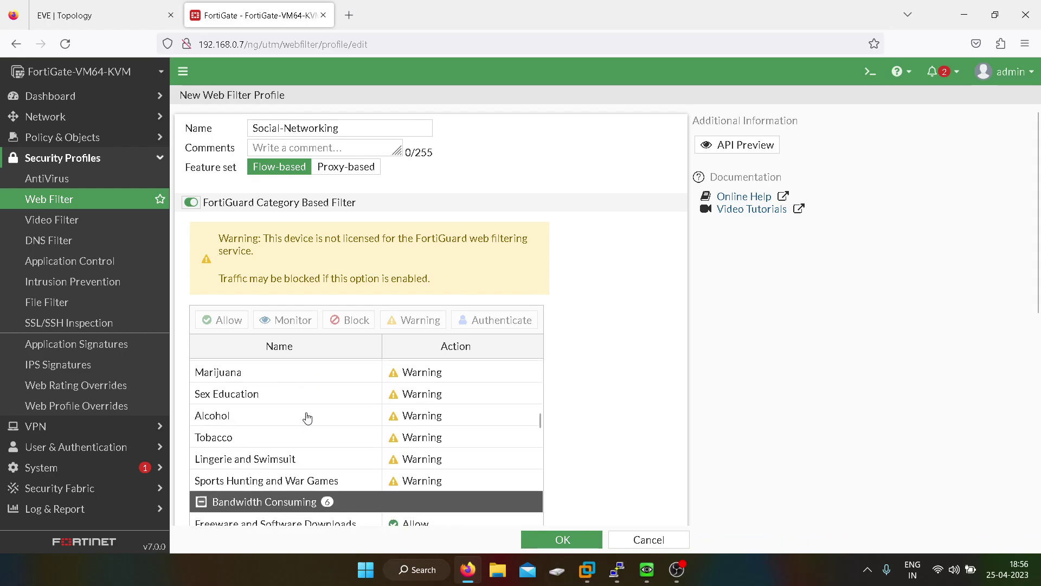
{"action": "scroll", "coordinate": [275, 435], "scroll_direction": "down", "scroll_amount": 3}
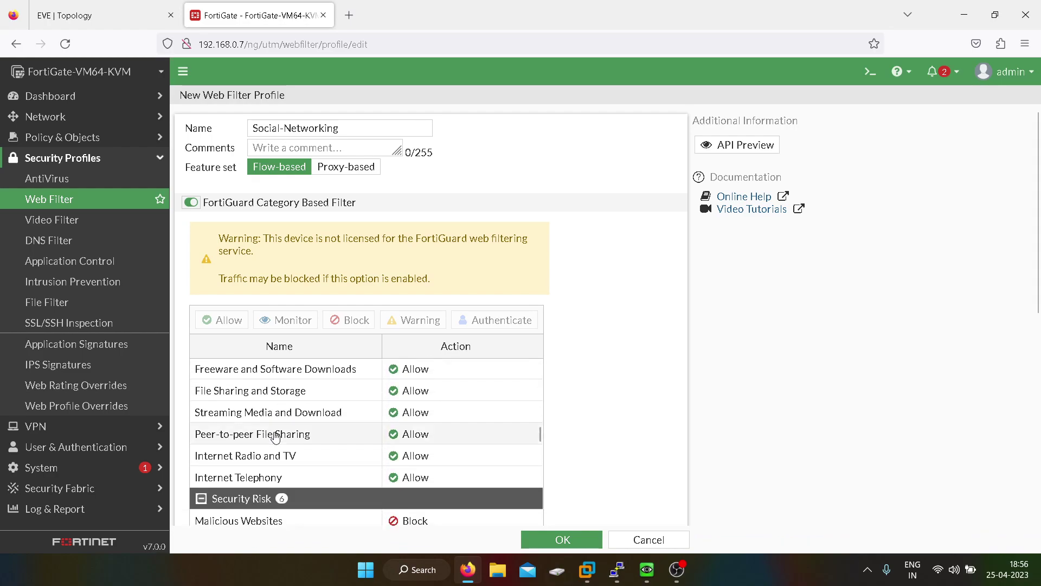
{"action": "scroll", "coordinate": [275, 435], "scroll_direction": "down", "scroll_amount": 6}
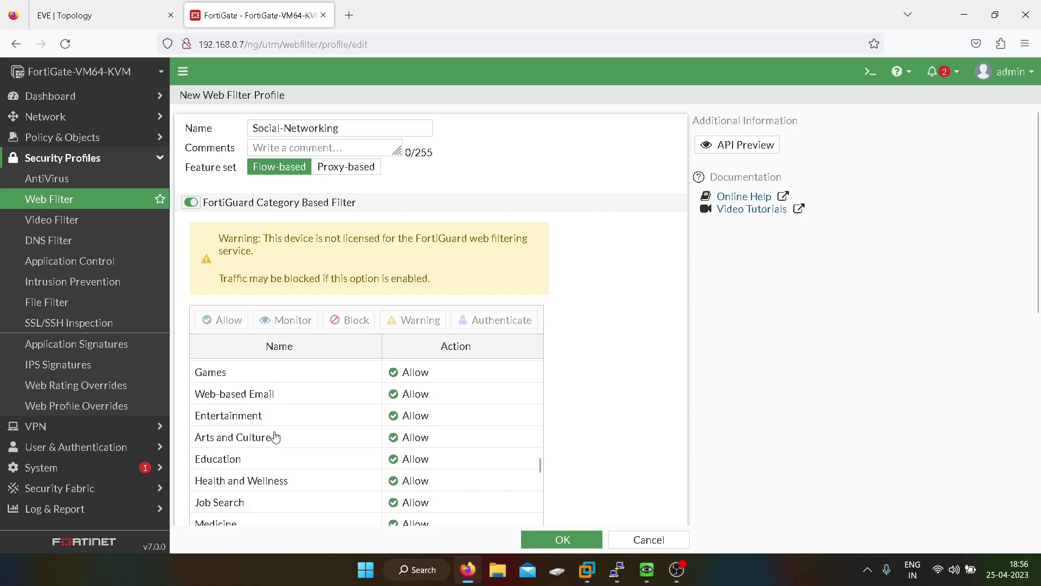
{"action": "scroll", "coordinate": [275, 435], "scroll_direction": "down", "scroll_amount": 4}
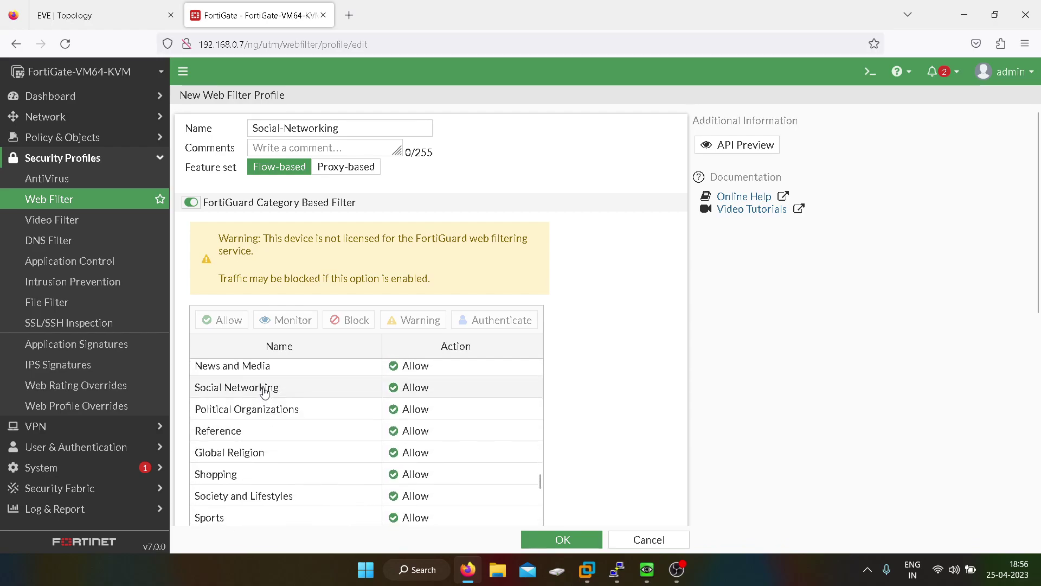
{"action": "left_click", "coordinate": [301, 387]}
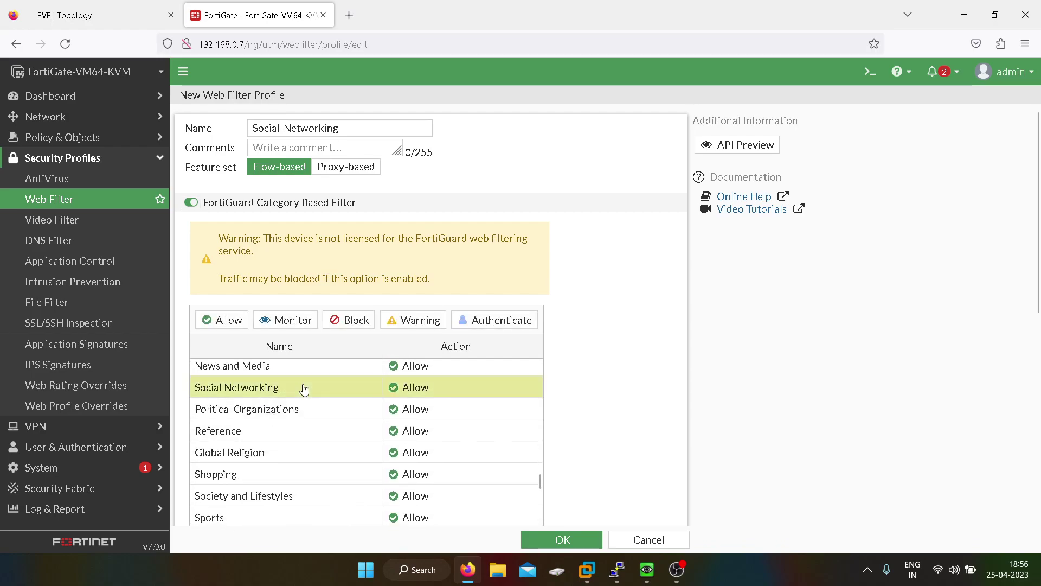
{"action": "left_click", "coordinate": [346, 320]}
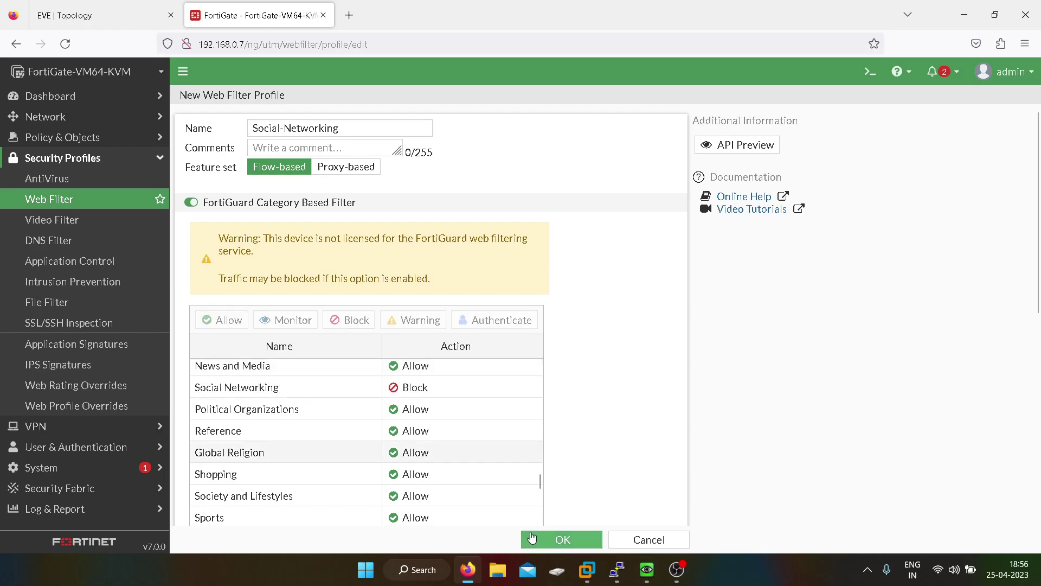
{"action": "left_click", "coordinate": [563, 538]}
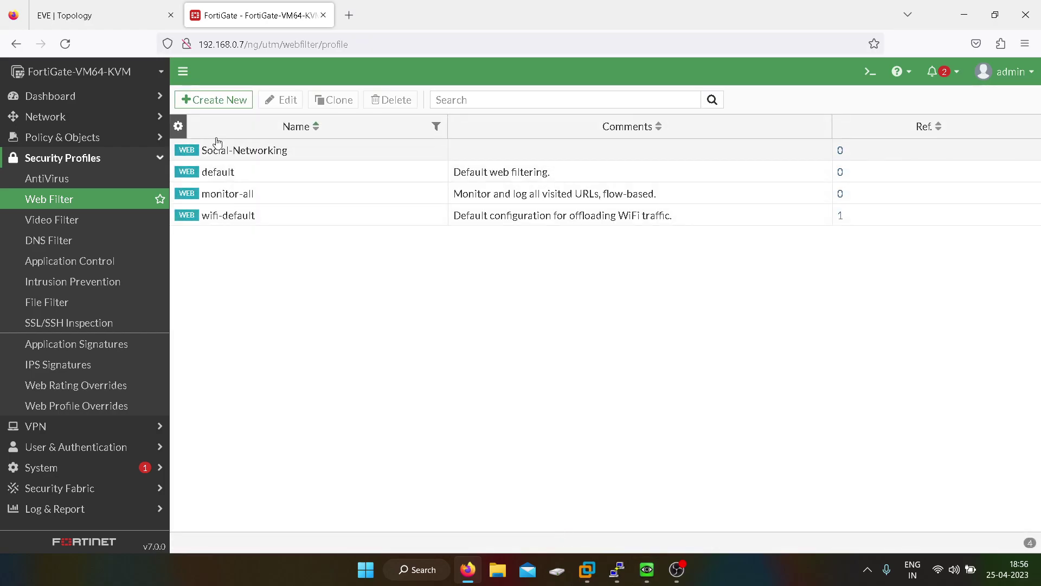
- Edit LAN_WAN to enable Web Filter with the Social-Networking profile, and save
{"action": "left_click", "coordinate": [145, 160]}
{"action": "left_click", "coordinate": [130, 139]}
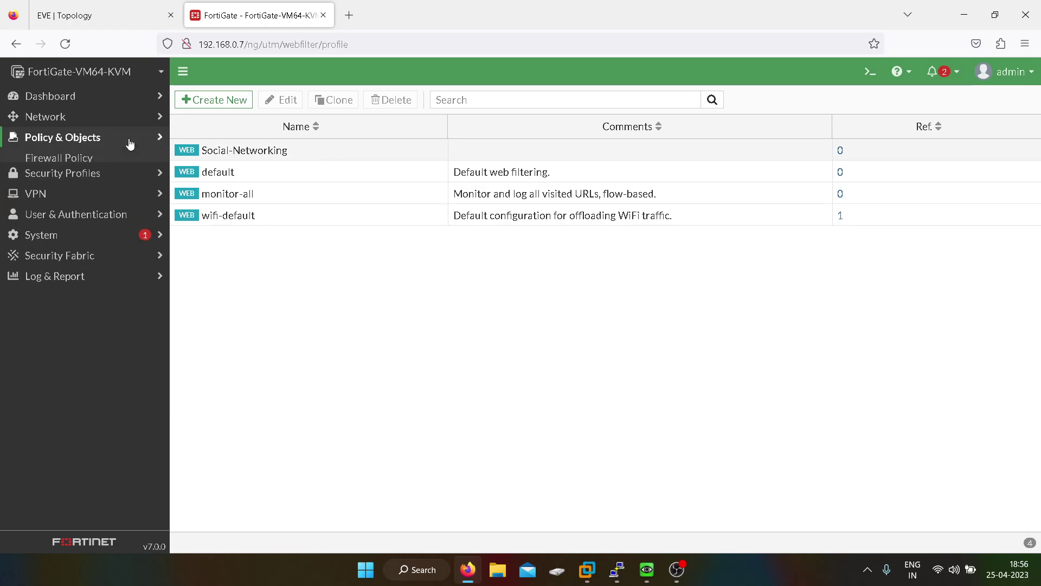
{"action": "left_click", "coordinate": [88, 162]}
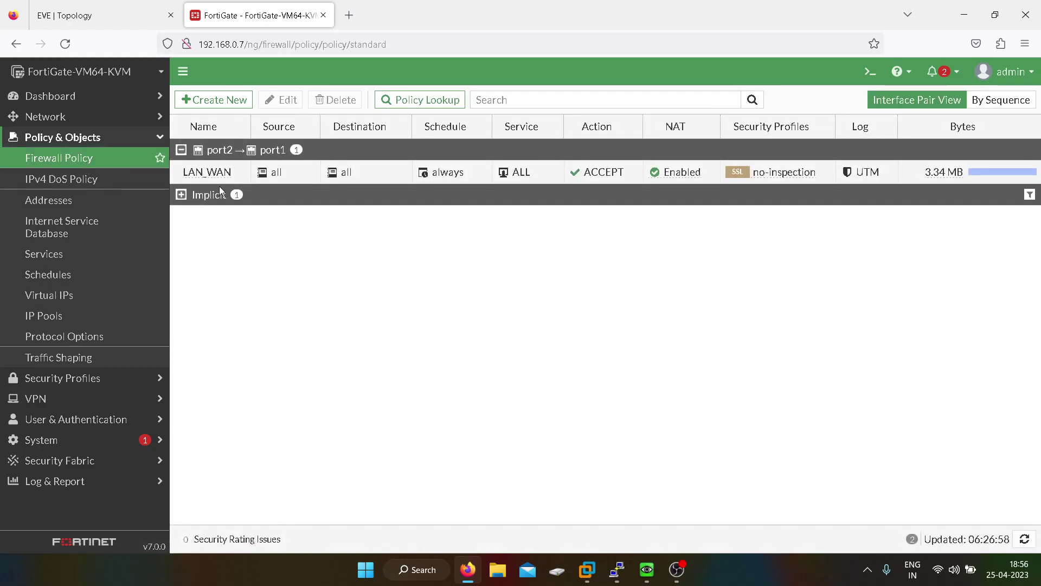
{"action": "left_click", "coordinate": [212, 171]}
{"action": "left_click", "coordinate": [281, 100]}
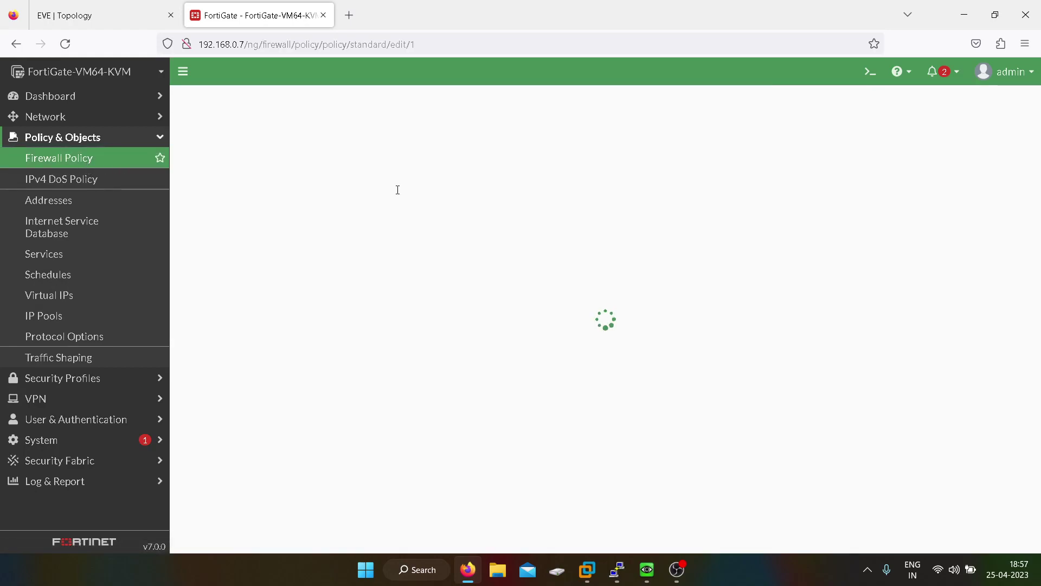
{"action": "scroll", "coordinate": [559, 307], "scroll_direction": "down", "scroll_amount": 4}
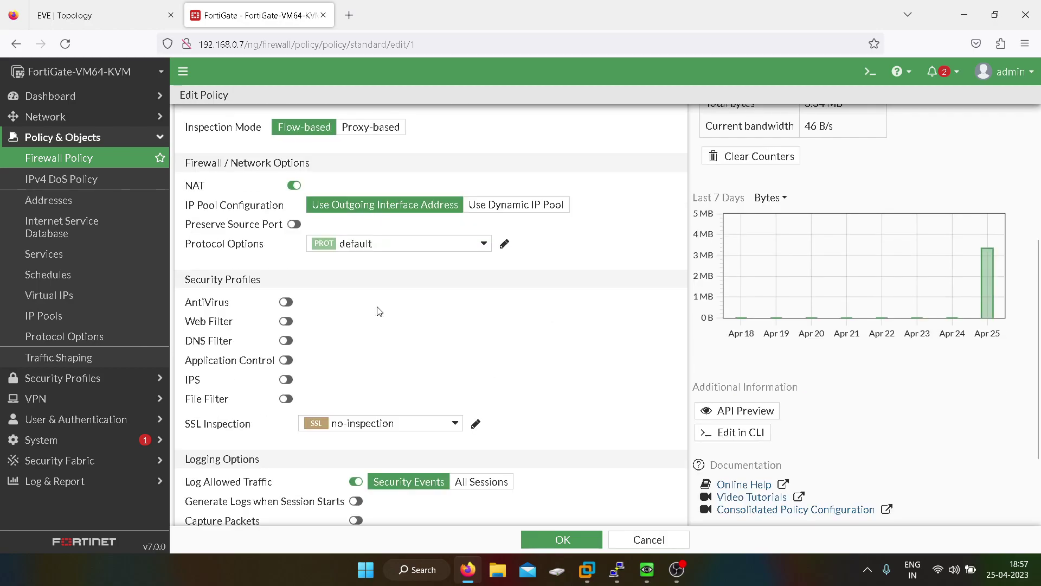
{"action": "left_click", "coordinate": [286, 321]}
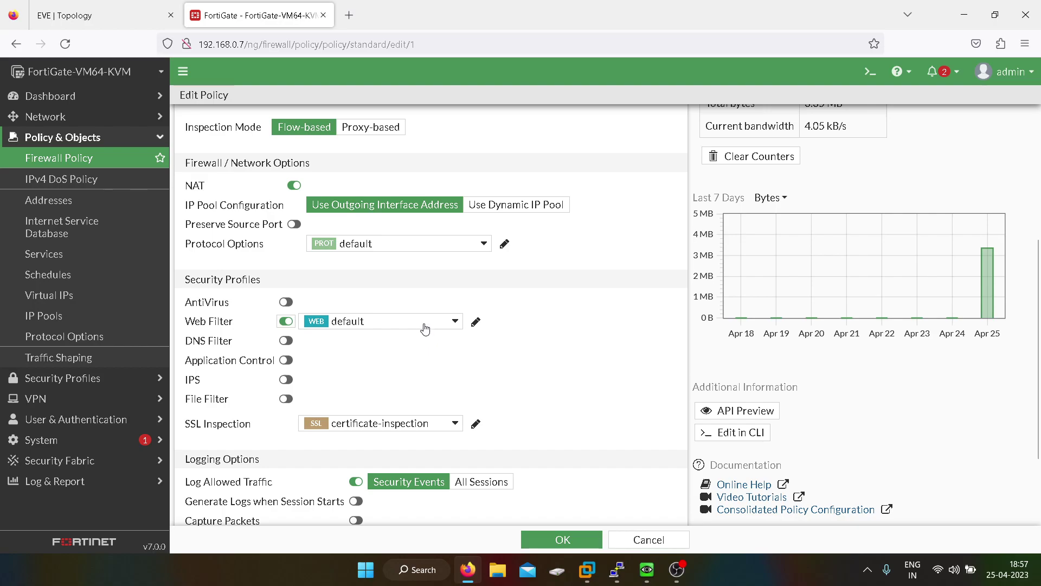
{"action": "left_click", "coordinate": [425, 324]}
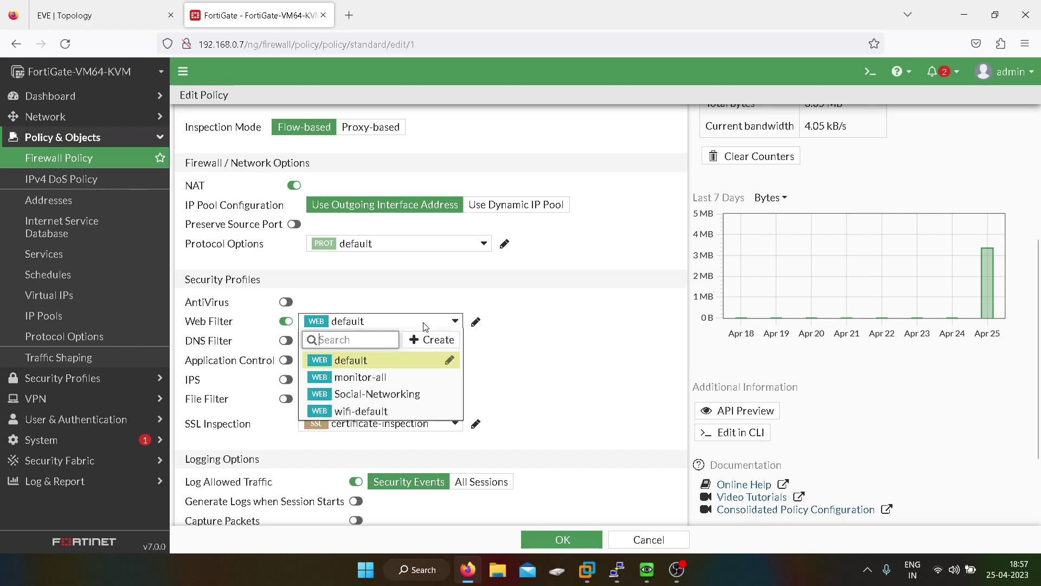
{"action": "left_click", "coordinate": [376, 394]}
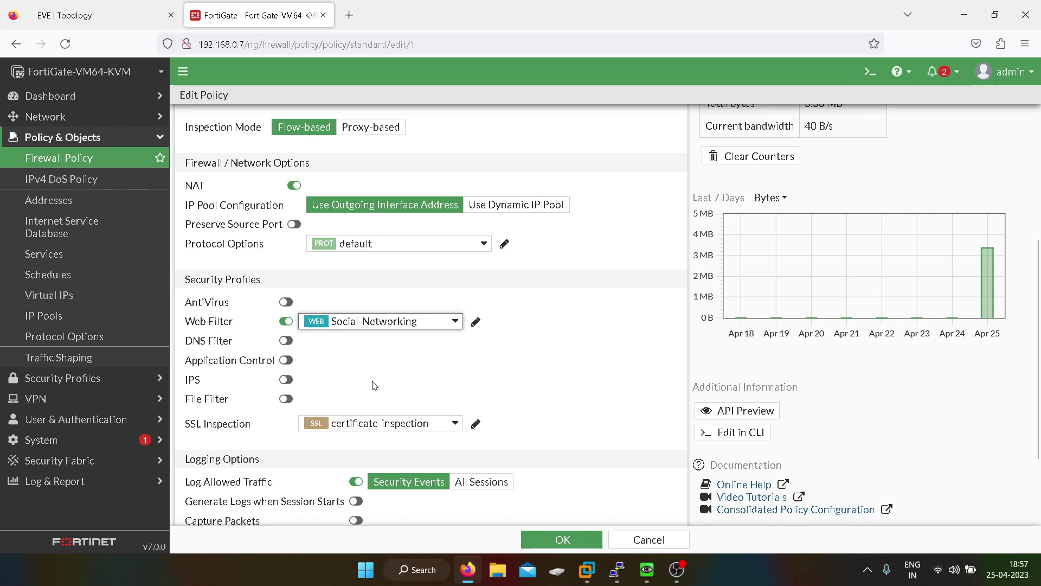
{"action": "left_click", "coordinate": [559, 539]}
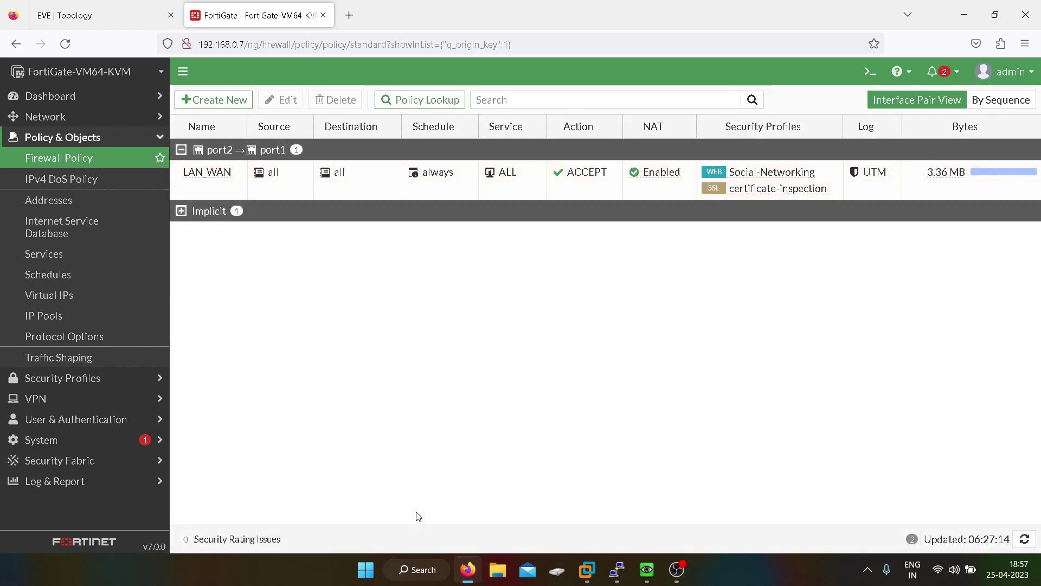
- Open the Win VM console and reload the Facebook page twice
{"action": "left_click", "coordinate": [112, 10]}
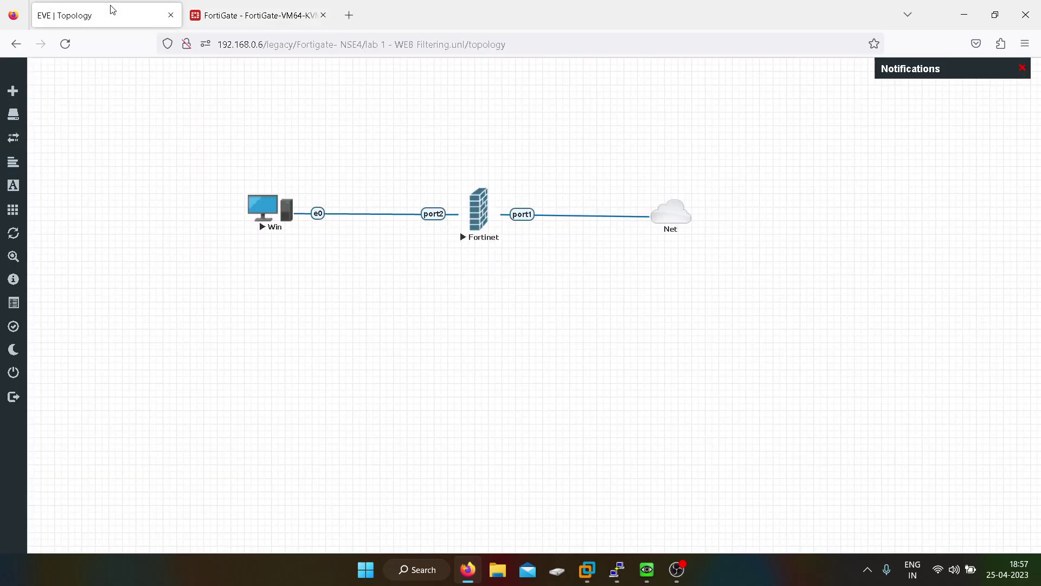
{"action": "left_click", "coordinate": [647, 569]}
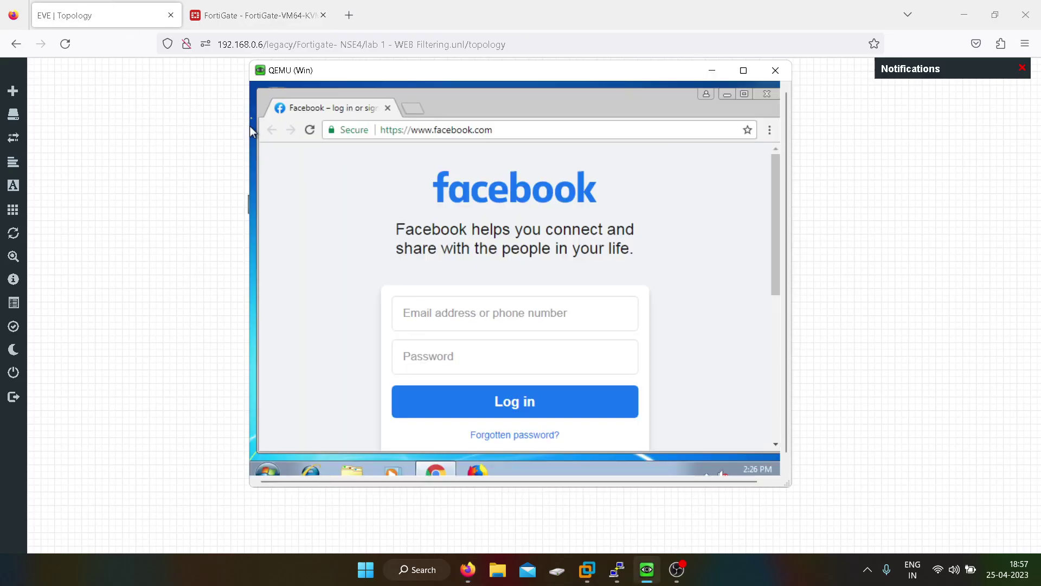
{"action": "left_click", "coordinate": [309, 130]}
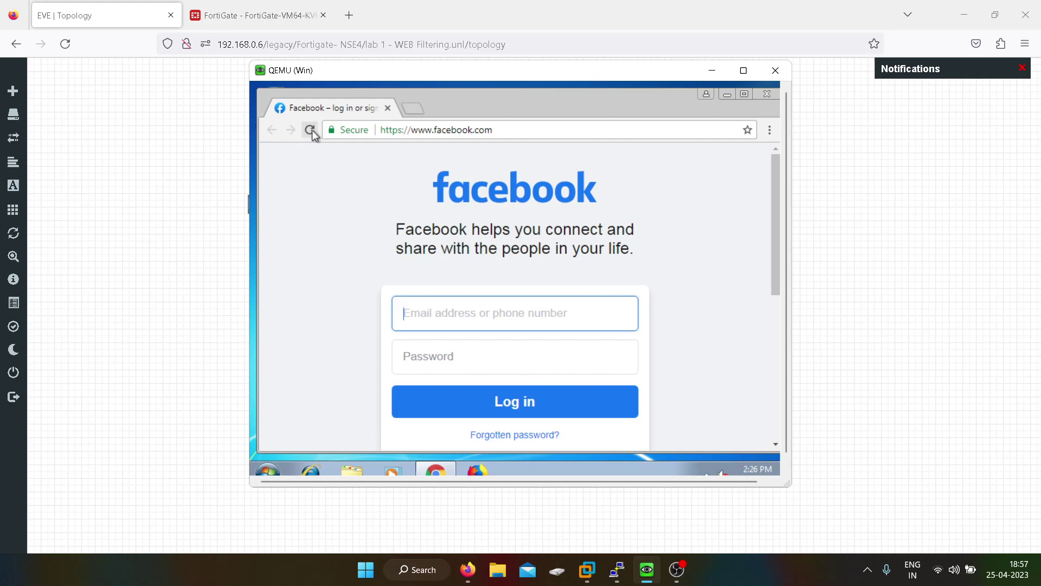
{"action": "left_click", "coordinate": [311, 130]}
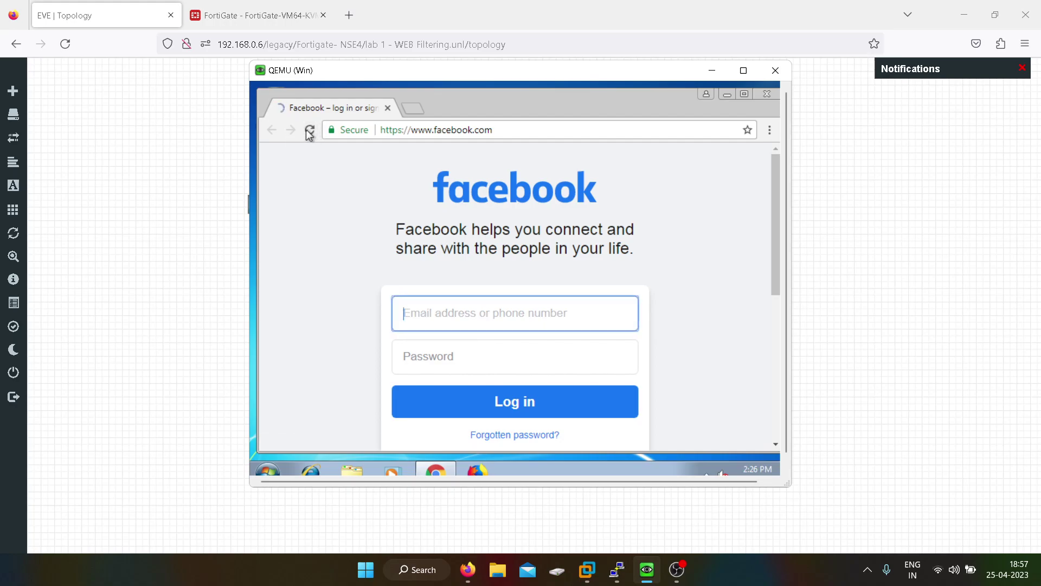
{"action": "left_click", "coordinate": [742, 95]}
{"action": "left_click", "coordinate": [411, 92]}
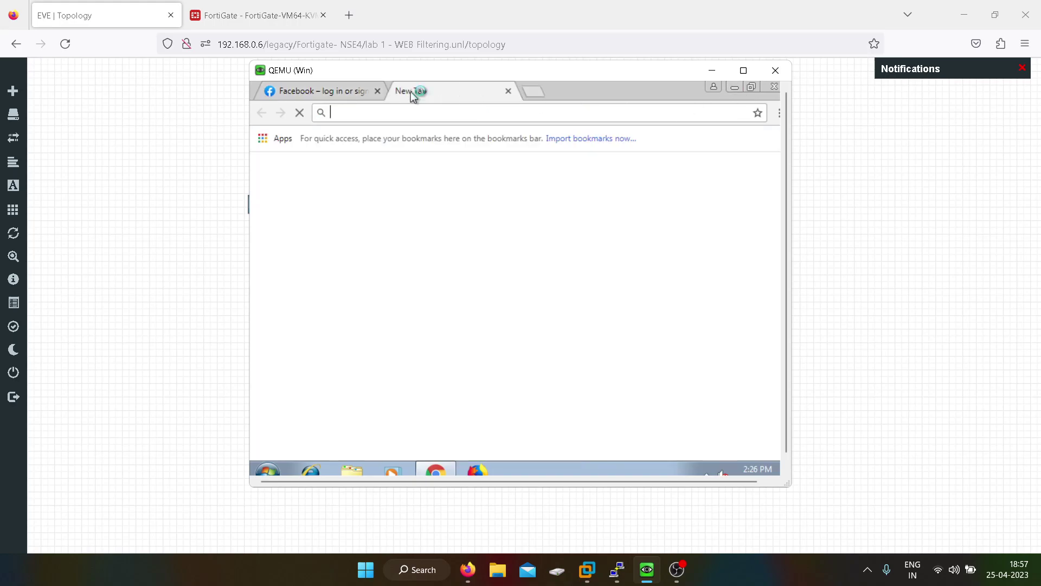
{"action": "type", "text": "facebook.com"}
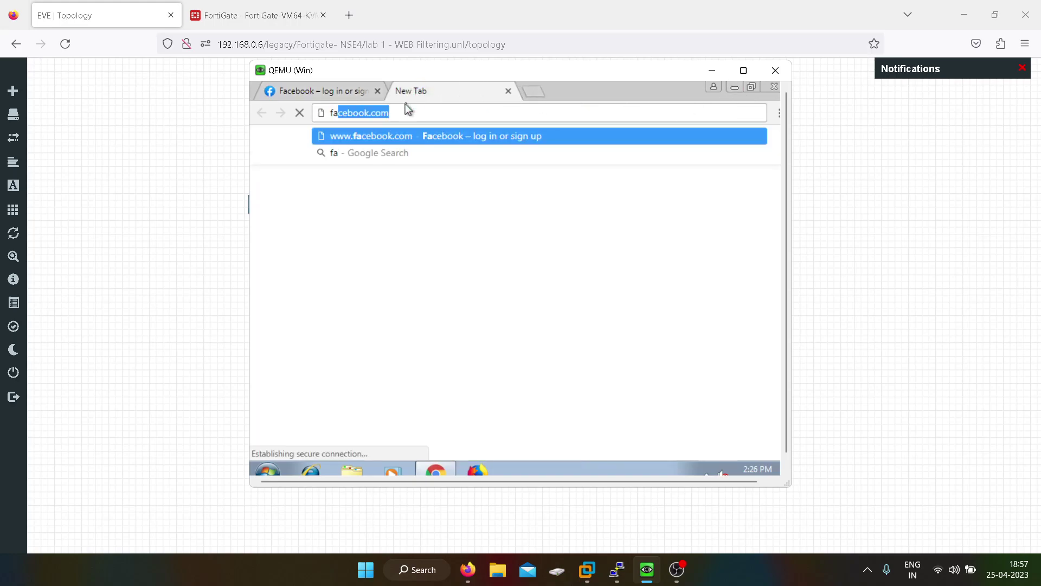
{"action": "key", "text": "Return"}
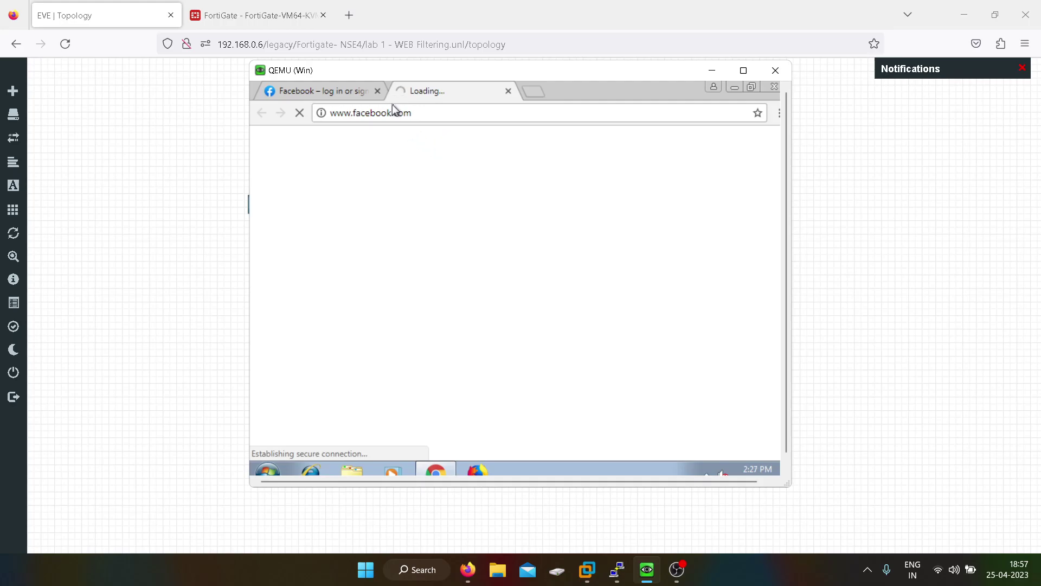
{"action": "left_click", "coordinate": [378, 91]}
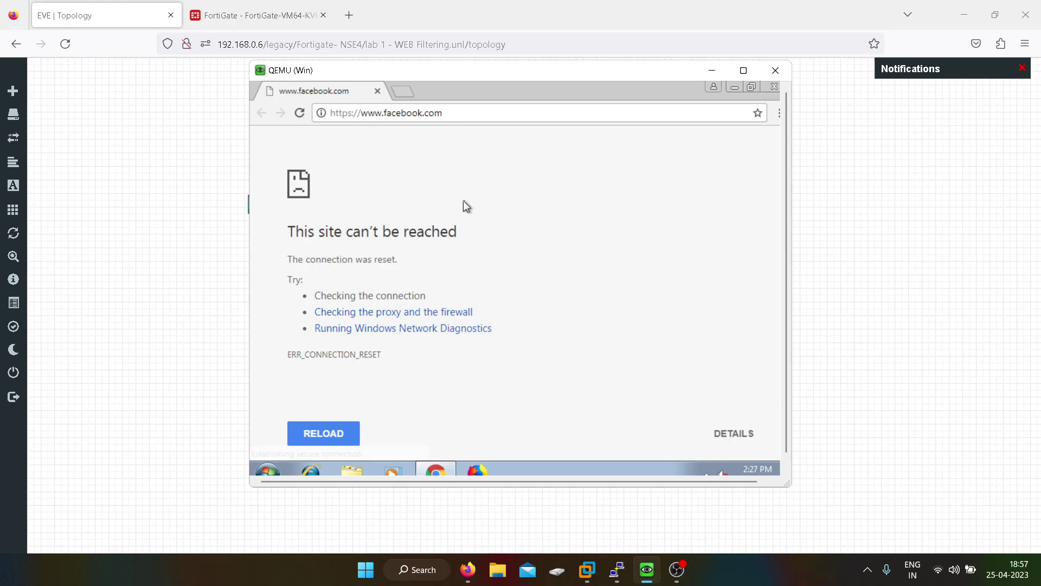
- Open FortiGate's Web Filter log showing blocked facebook.com requests from 10.1.1.2
{"action": "left_click", "coordinate": [151, 159]}
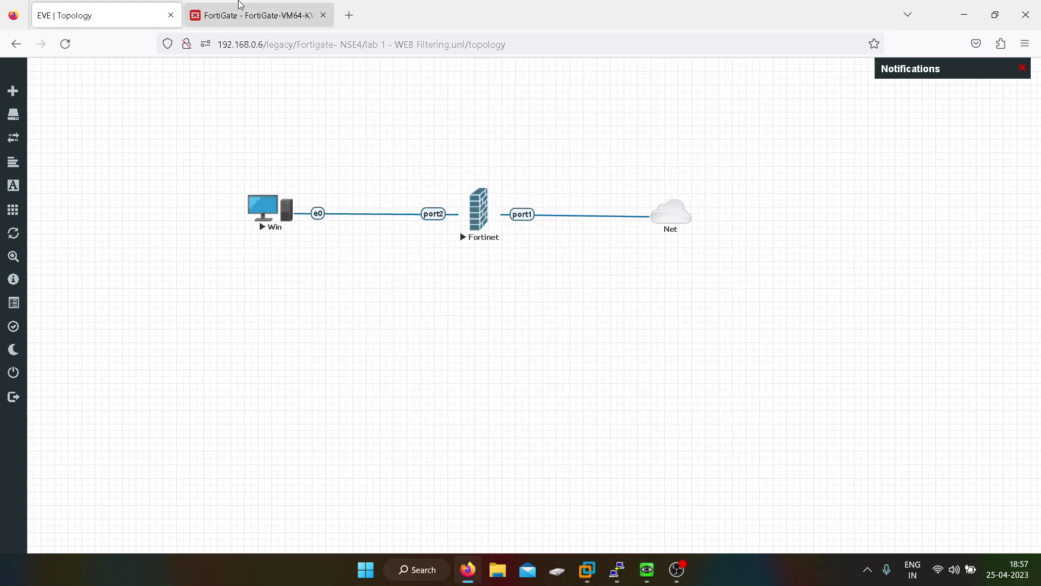
{"action": "left_click", "coordinate": [255, 16]}
{"action": "left_click", "coordinate": [90, 483]}
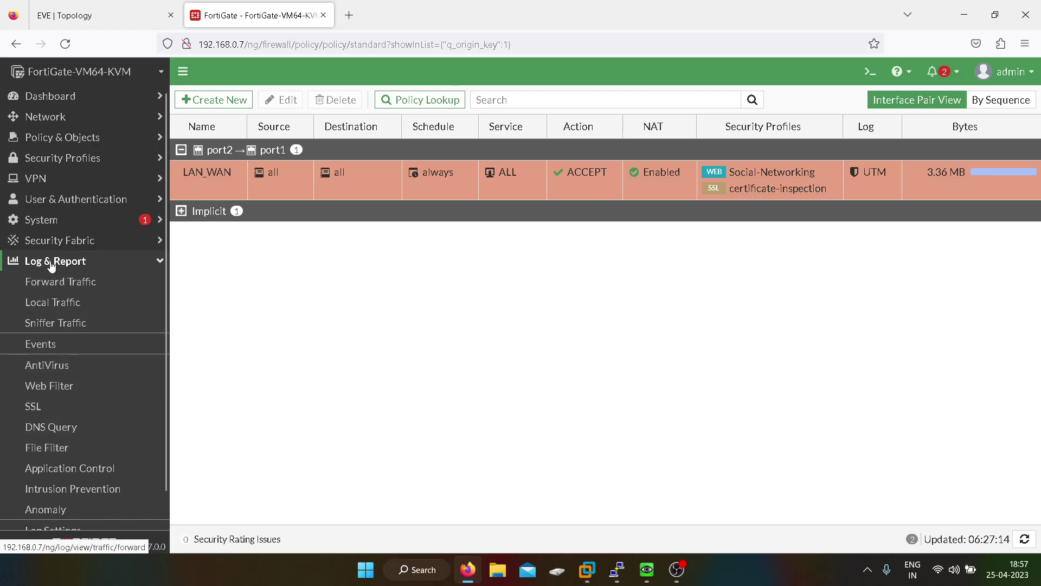
{"action": "left_click", "coordinate": [53, 388]}
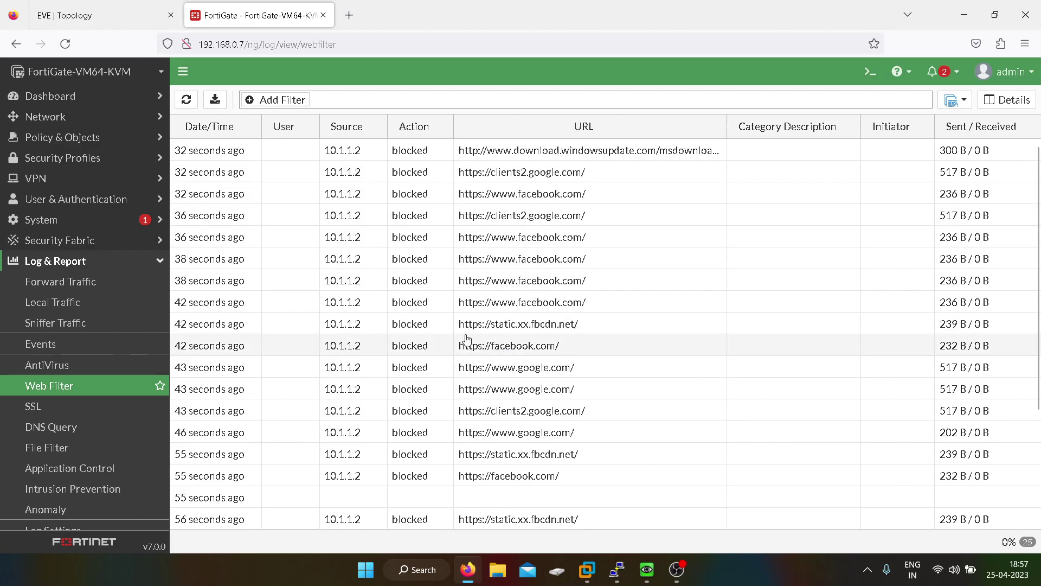
- Briefly compare against the Win console, then return to the EVE lab topology
{"action": "left_click", "coordinate": [646, 491]}
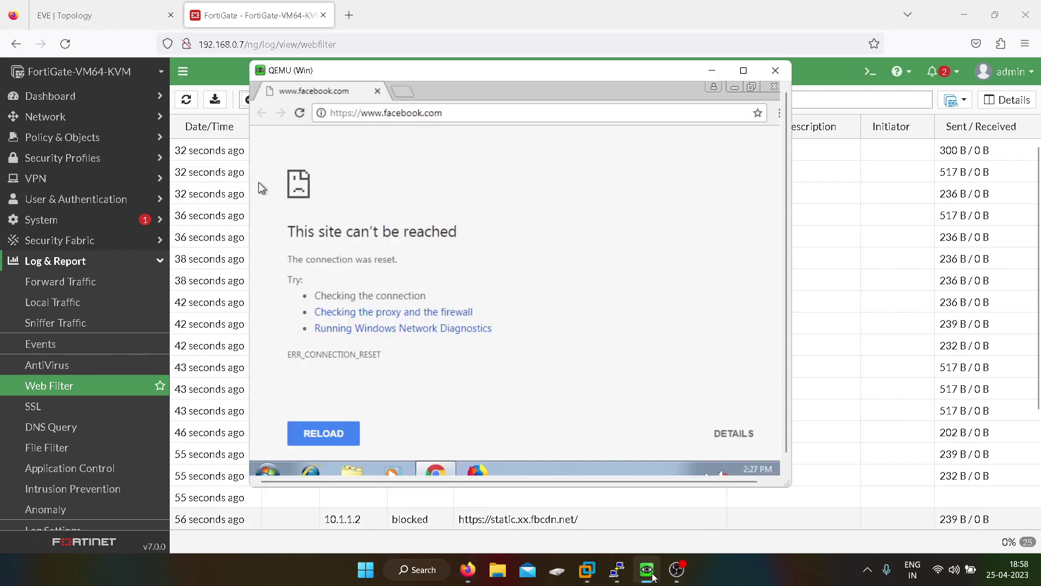
{"action": "left_click", "coordinate": [217, 237]}
{"action": "left_click", "coordinate": [60, 5]}
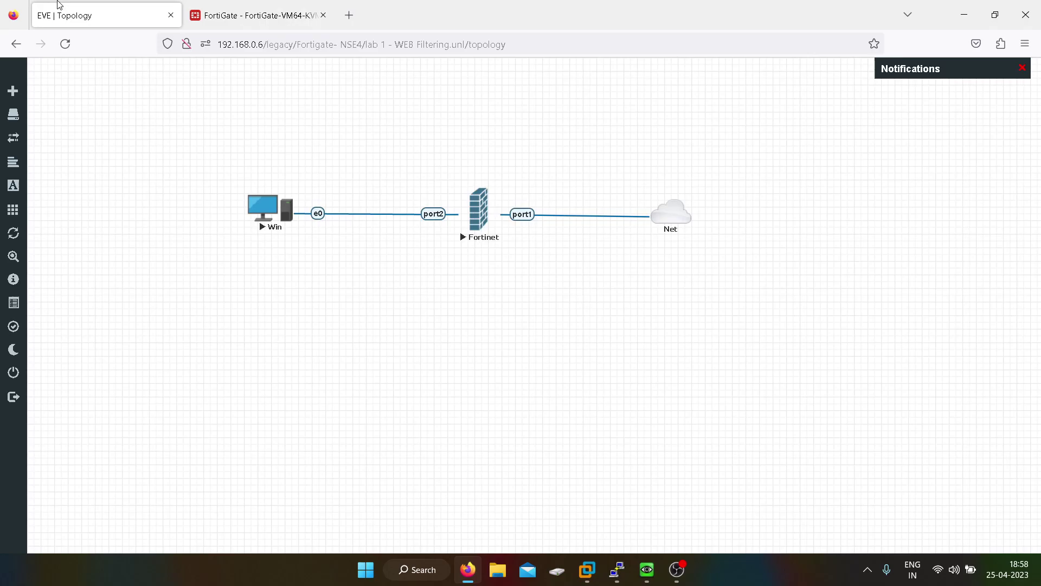